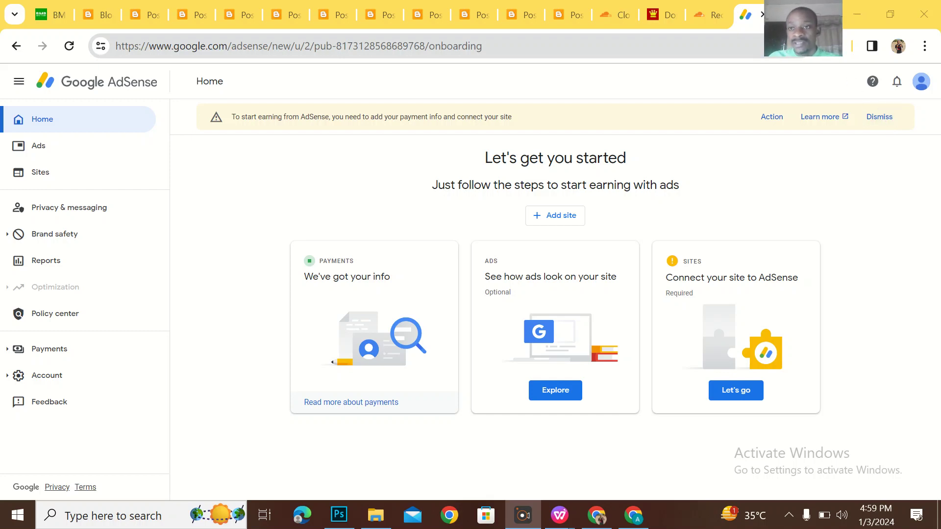
# Load the africalyrics.com.ng website in a new Chrome tab.
pyautogui.moveTo(809, 14); pyautogui.dragTo(827, 51)
pyautogui.click(801, 21)
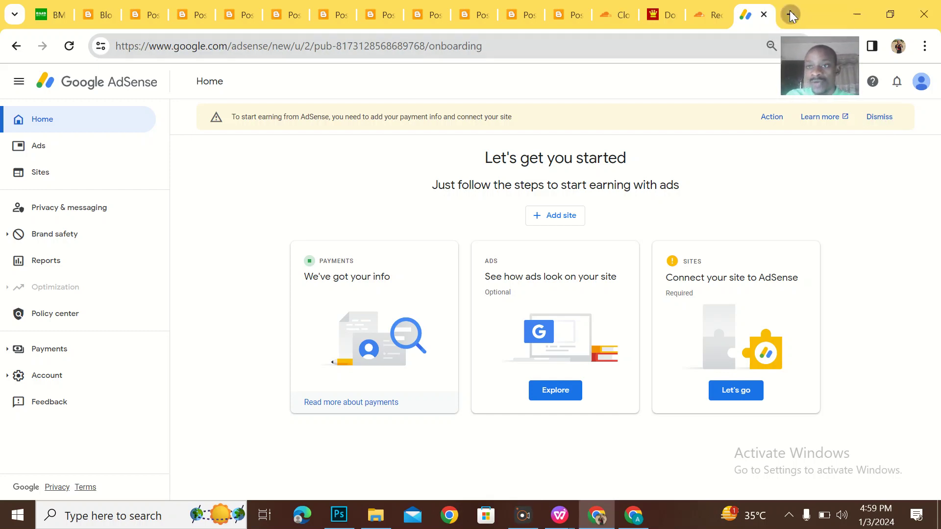
pyautogui.click(790, 11)
pyautogui.click(619, 49)
pyautogui.write('afr')
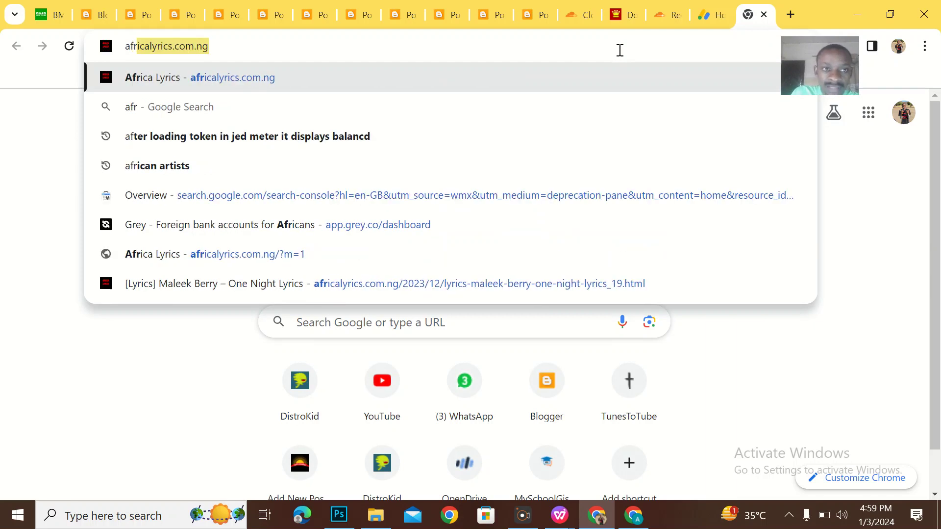
pyautogui.press('Return')
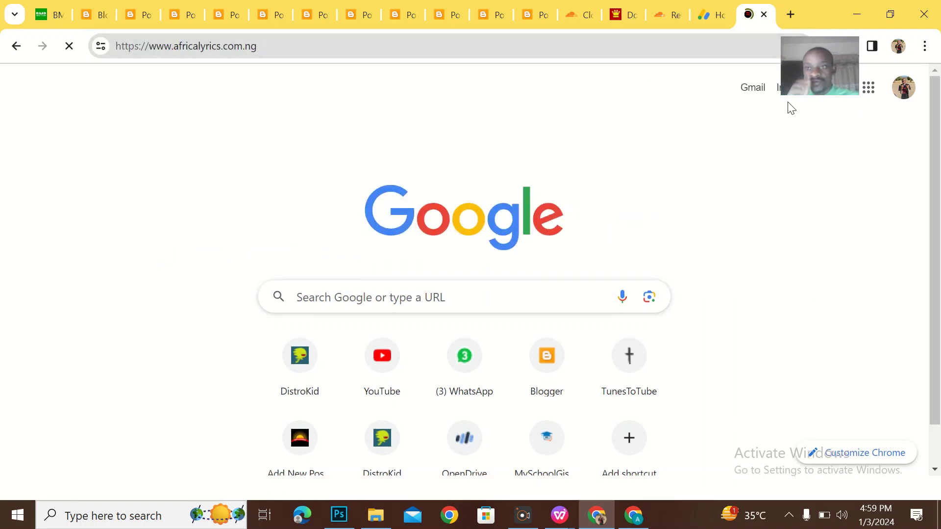
# Select the africalyrics.com.ng domain in the address bar and return to the AdSense page.
pyautogui.scroll(-2, 650, 265)
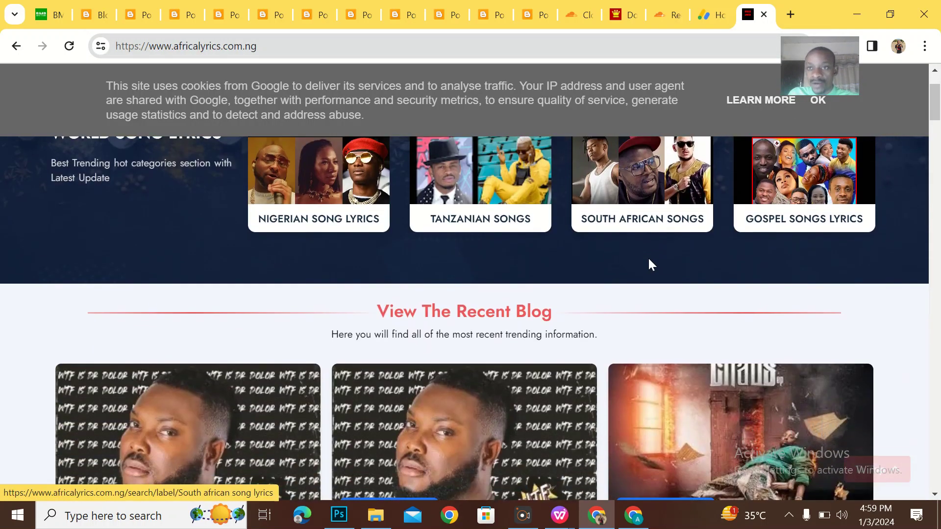
pyautogui.moveTo(264, 46); pyautogui.dragTo(182, 45)
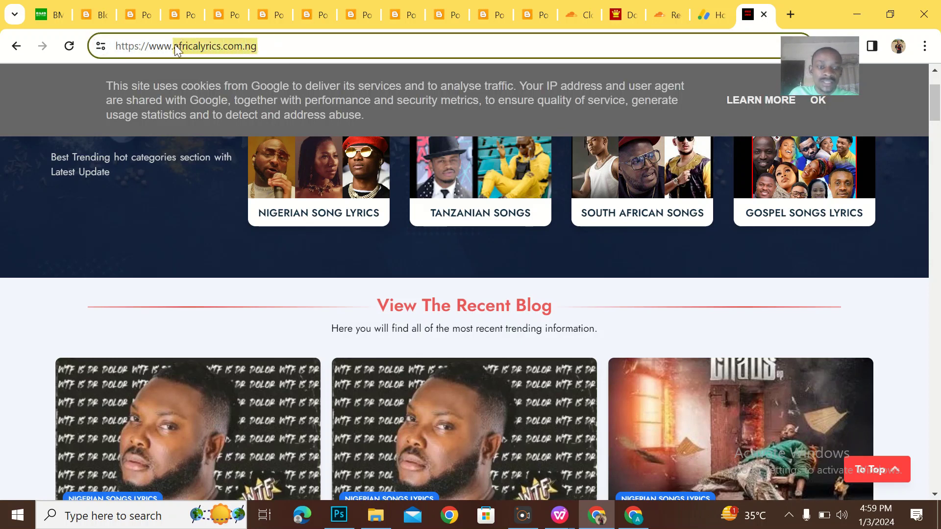
pyautogui.click(709, 11)
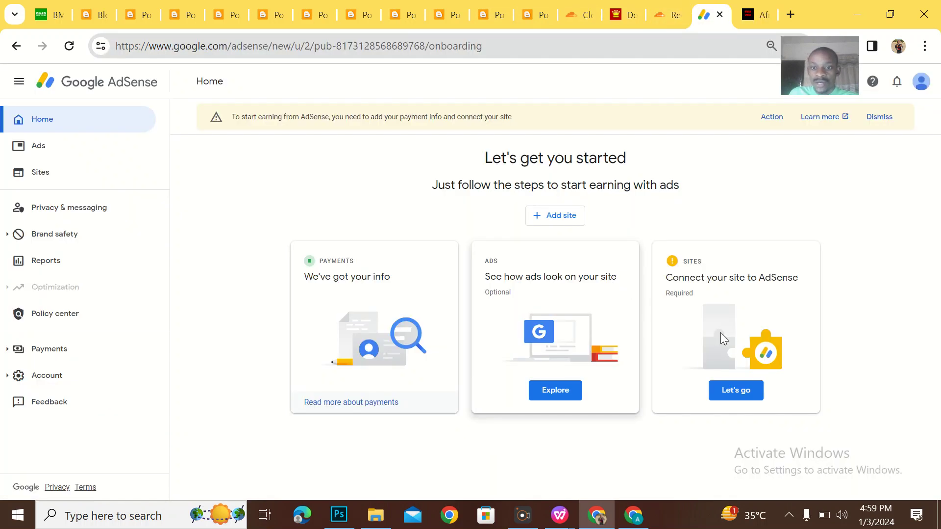
# Add africalyrics.com.ng as a new site in AdSense.
pyautogui.click(568, 216)
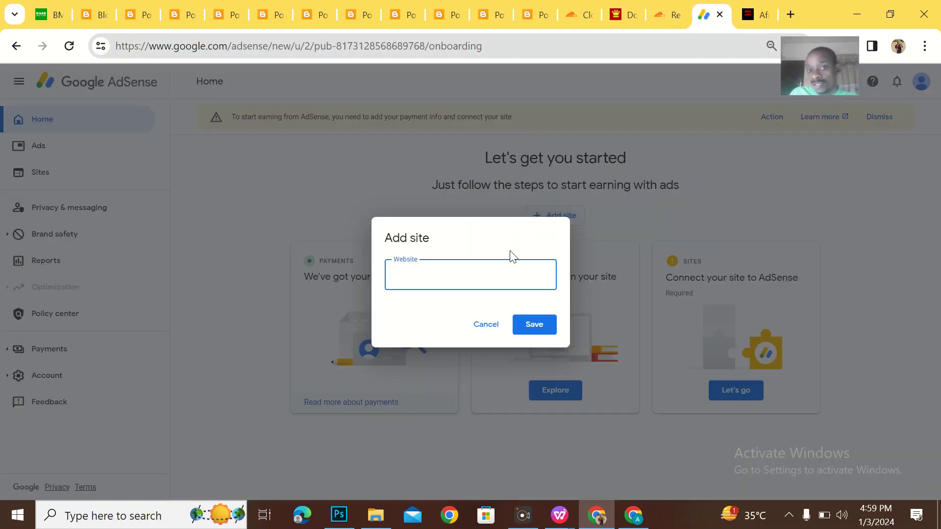
pyautogui.write('africalyrics.com.ng')
pyautogui.press('Return')
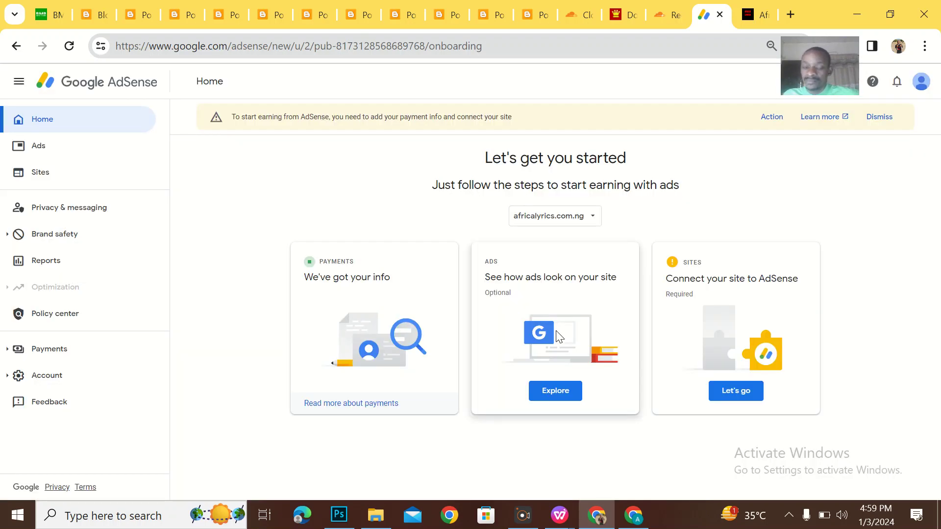
# Switch ownership verification to the Meta tag method and copy the meta tag code.
pyautogui.click(720, 396)
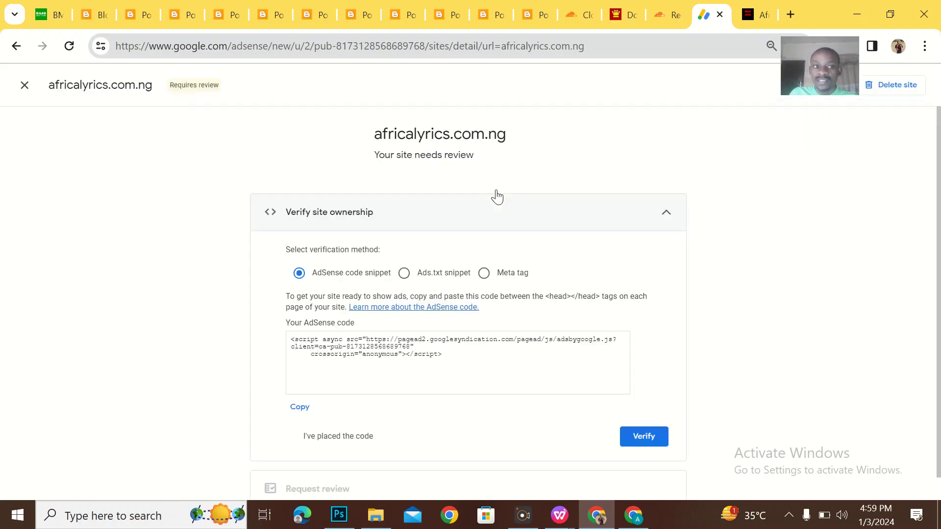
pyautogui.moveTo(453, 360); pyautogui.dragTo(288, 338)
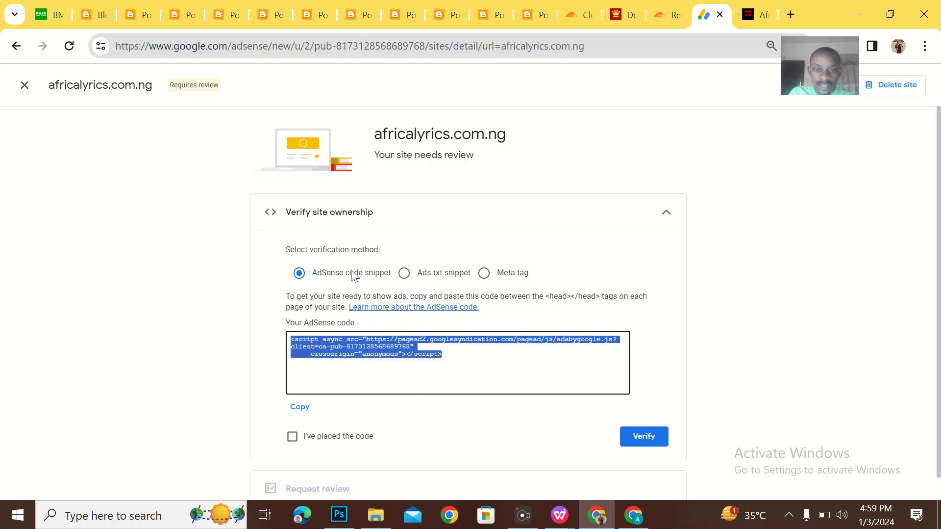
pyautogui.click(484, 273)
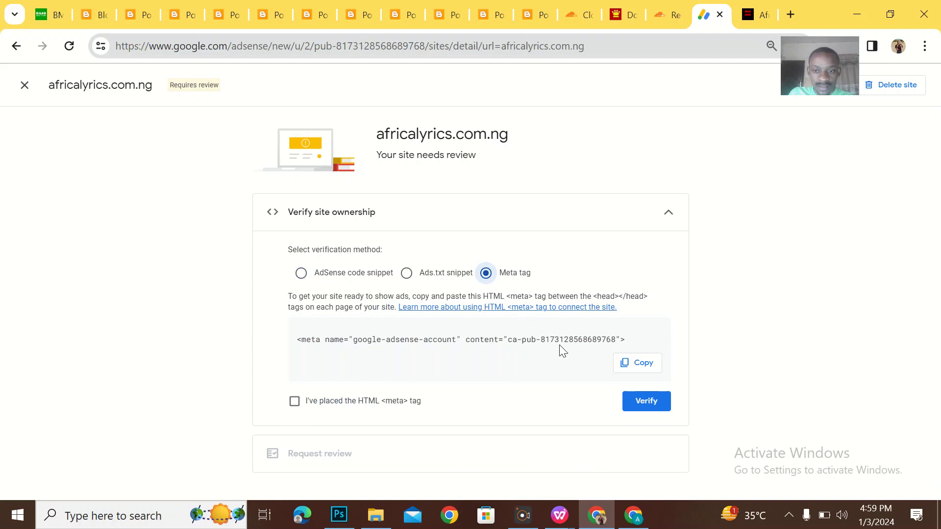
pyautogui.click(649, 370)
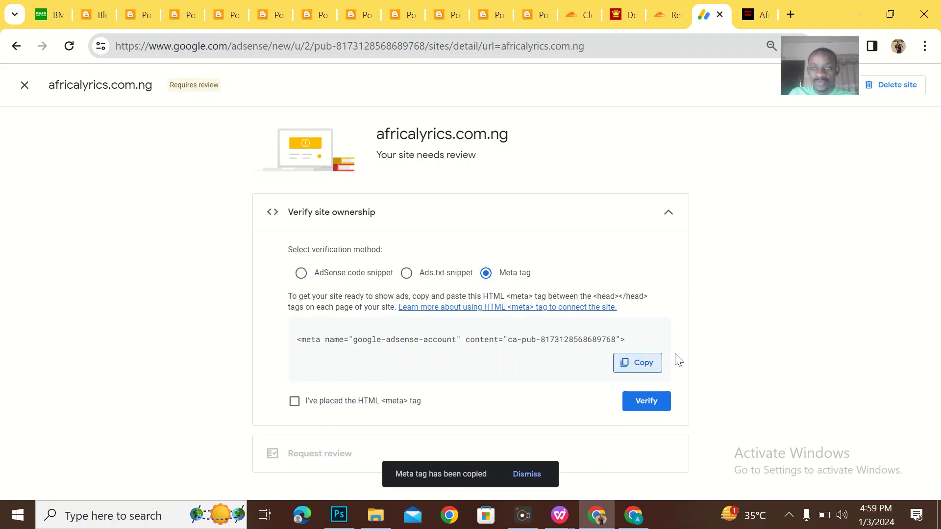
pyautogui.click(789, 6)
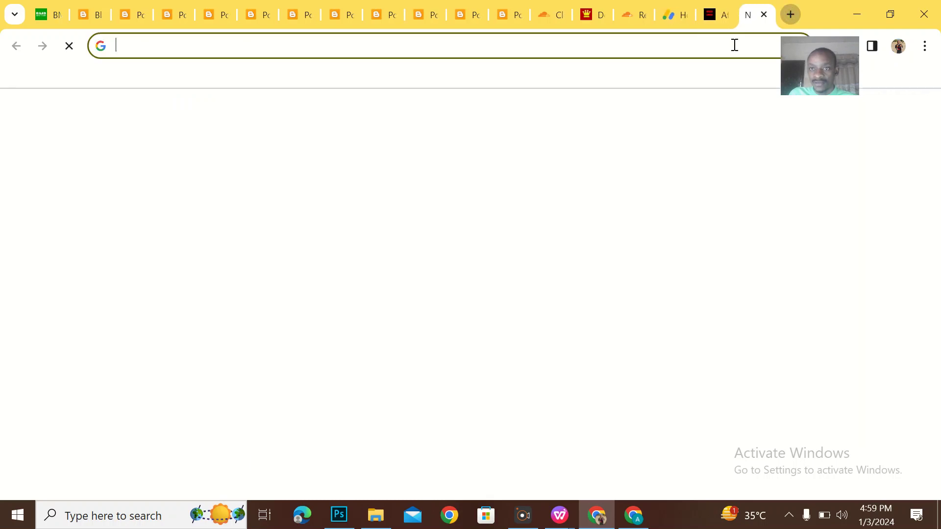
# Open Blogger in the new tab and switch to the Africa Lyrics blog.
pyautogui.click(519, 48)
pyautogui.write('b')
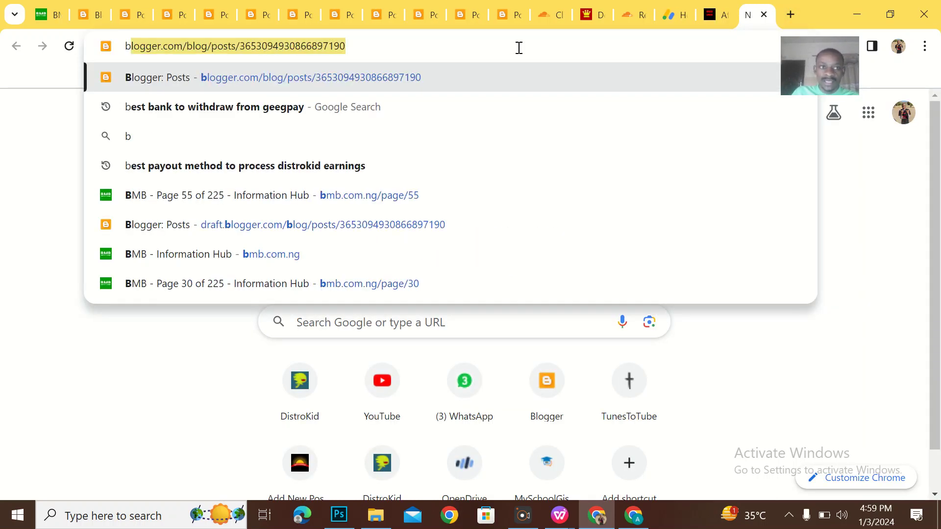
pyautogui.press('Return')
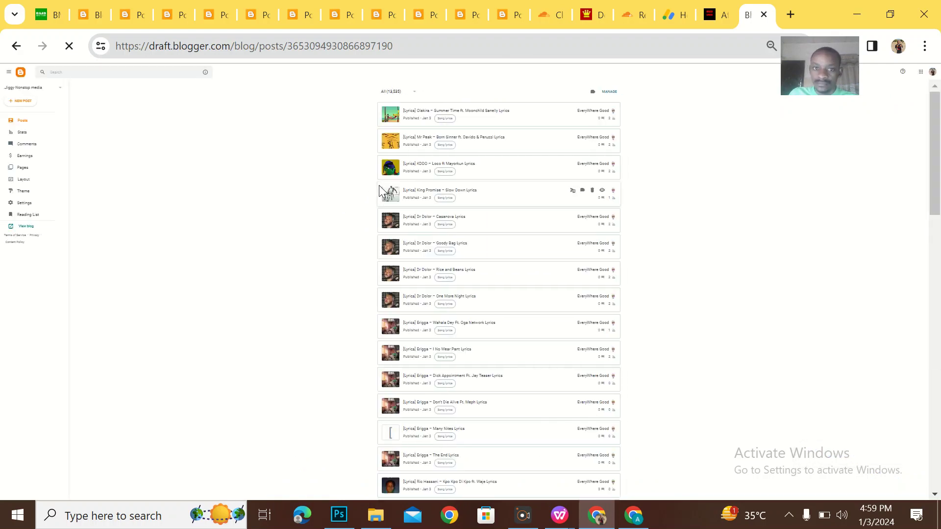
pyautogui.click(47, 92)
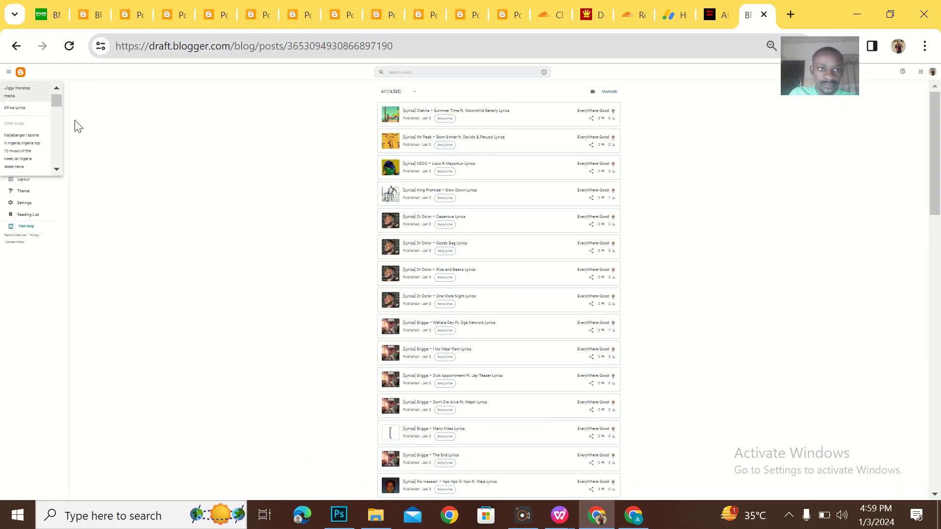
pyautogui.click(34, 113)
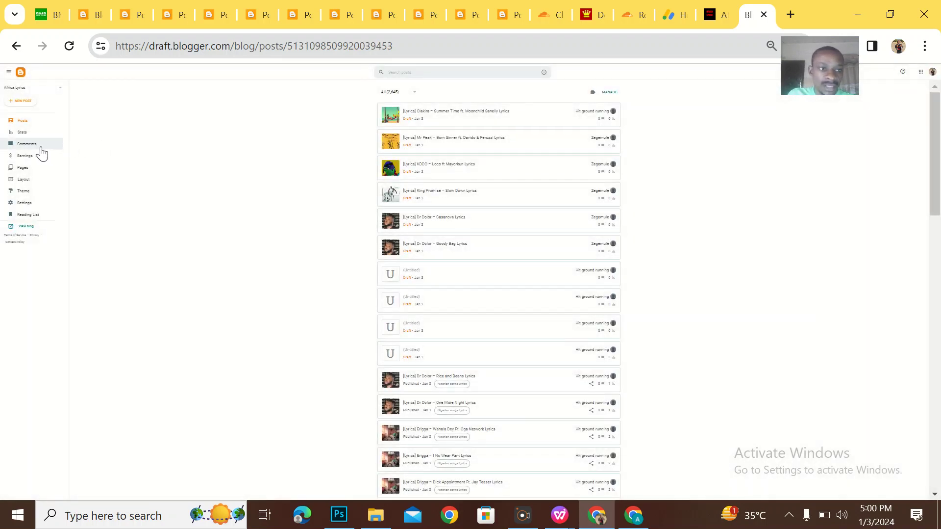
# Open the Africa Lyrics theme's Edit HTML editor from Customize.
pyautogui.click(59, 195)
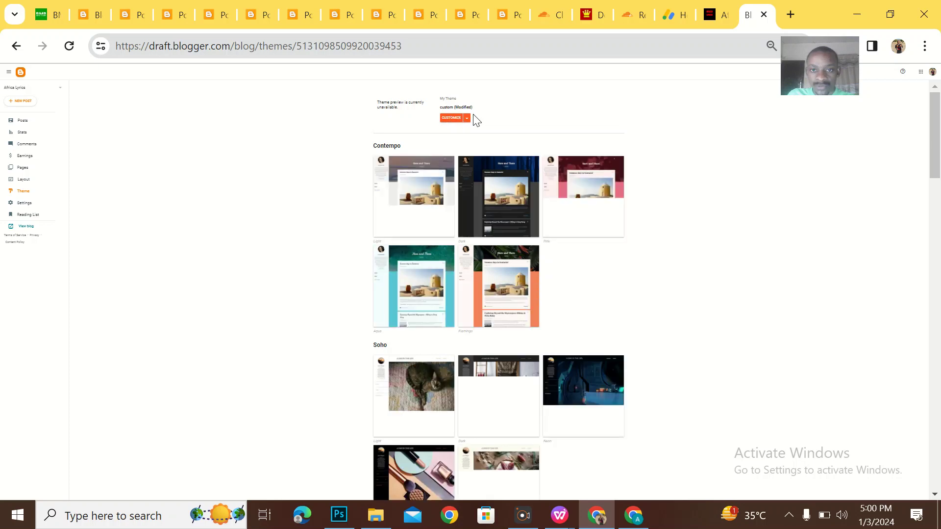
pyautogui.click(467, 119)
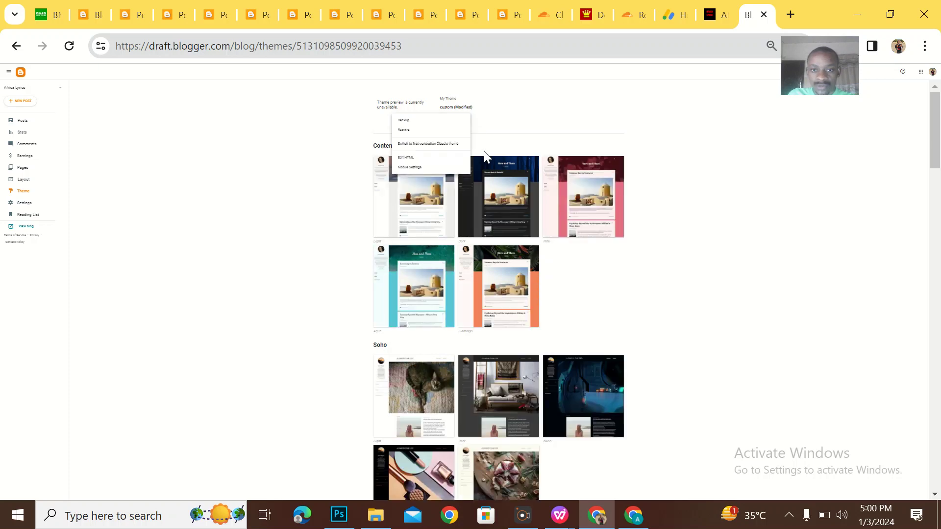
pyautogui.click(408, 159)
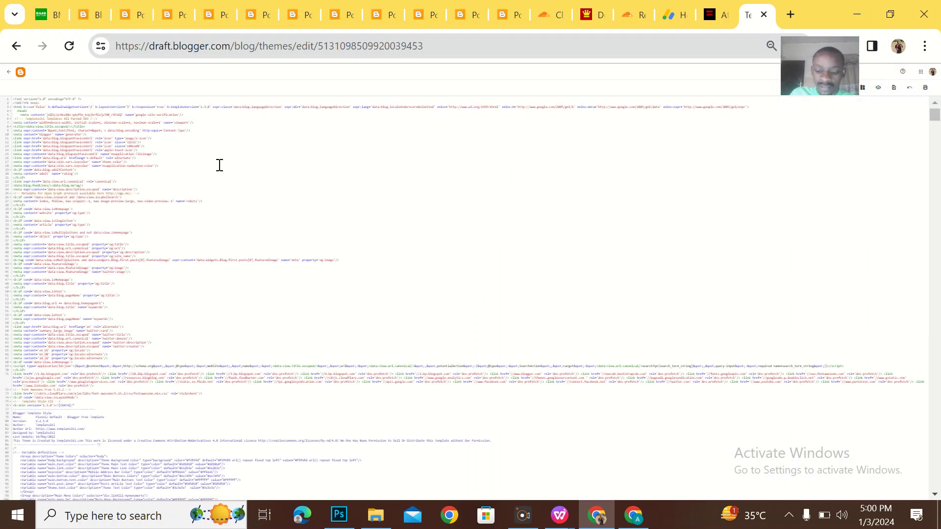
# Enlarge the editor text, paste the AdSense meta tag below <head>, and try saving.
pyautogui.hotkey('ctrl', '+')
pyautogui.hotkey('ctrl', '+')
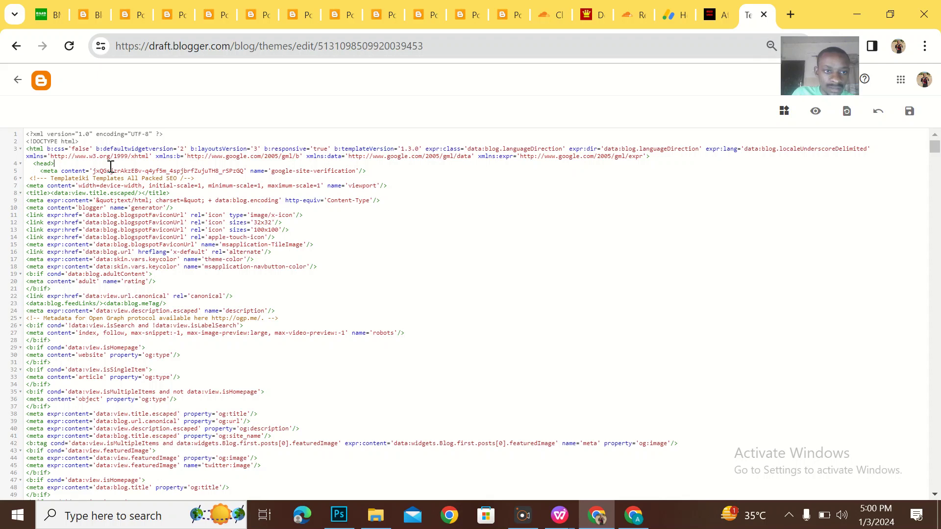
pyautogui.press('Return')
pyautogui.hotkey('ctrl', 'v')
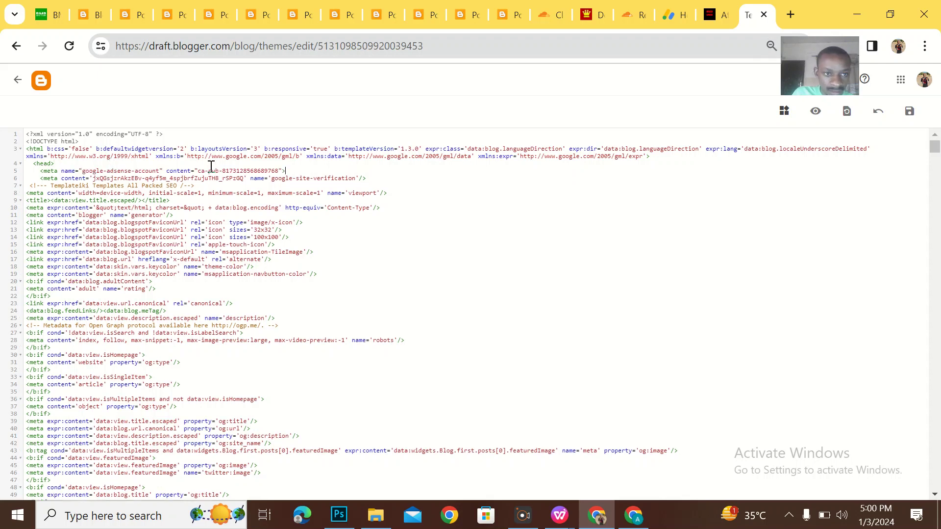
pyautogui.click(908, 111)
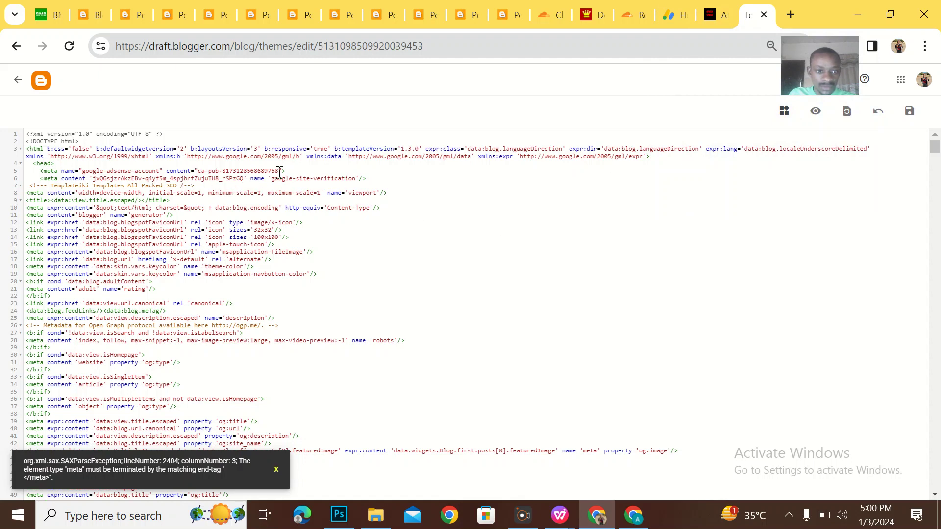
# Delete the rejected meta tag line and go back to AdSense verification.
pyautogui.moveTo(294, 169); pyautogui.dragTo(294, 167)
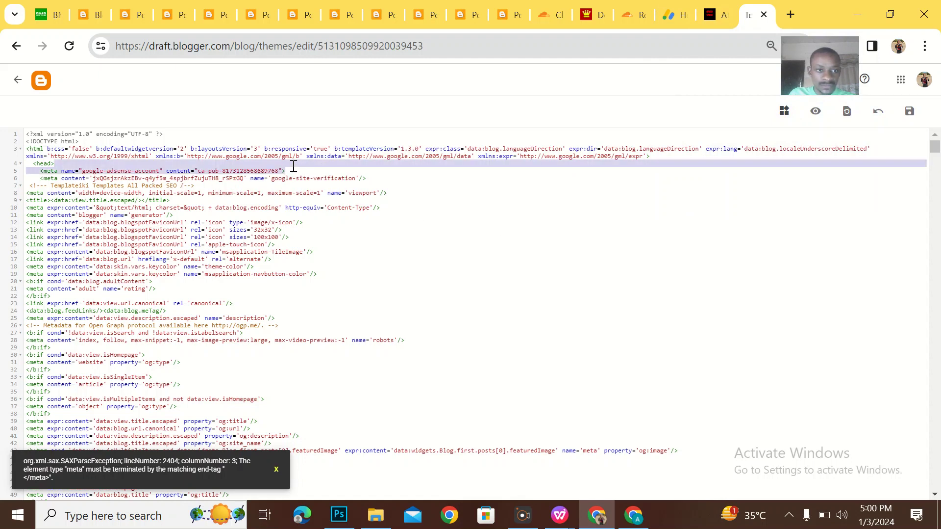
pyautogui.press('BackSpace')
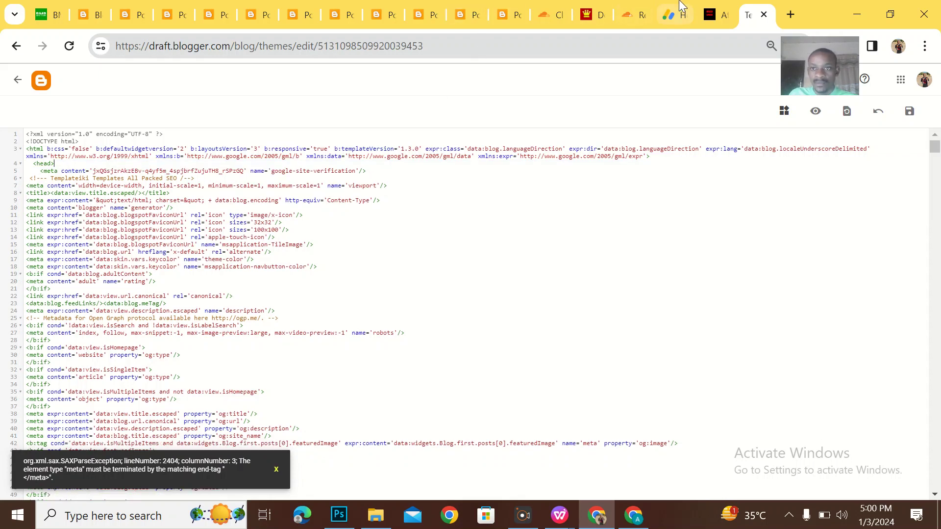
pyautogui.click(680, 10)
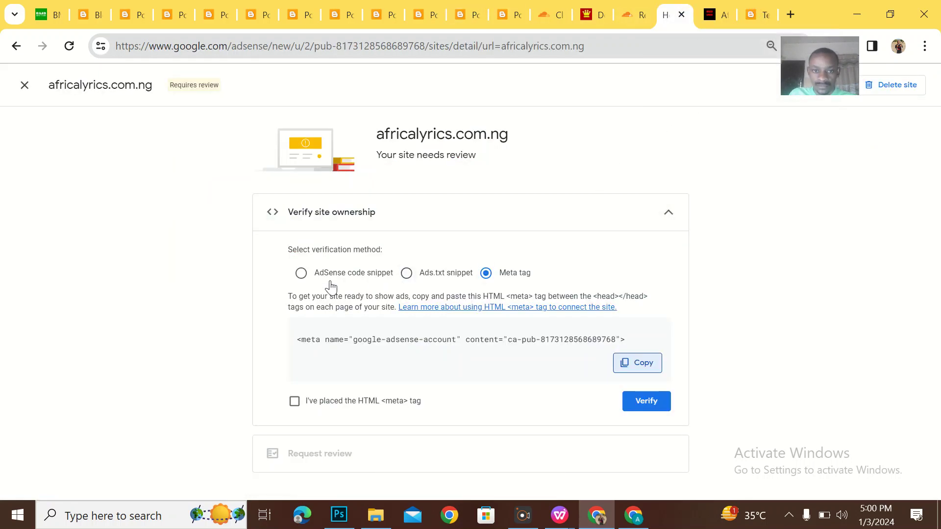
# Choose the AdSense code snippet method and select the whole script code.
pyautogui.click(303, 272)
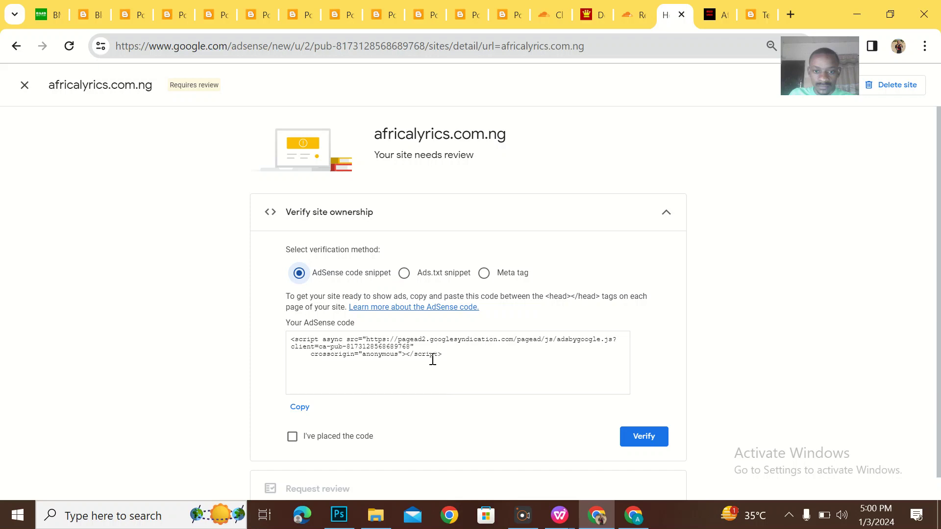
pyautogui.moveTo(447, 353); pyautogui.dragTo(289, 338)
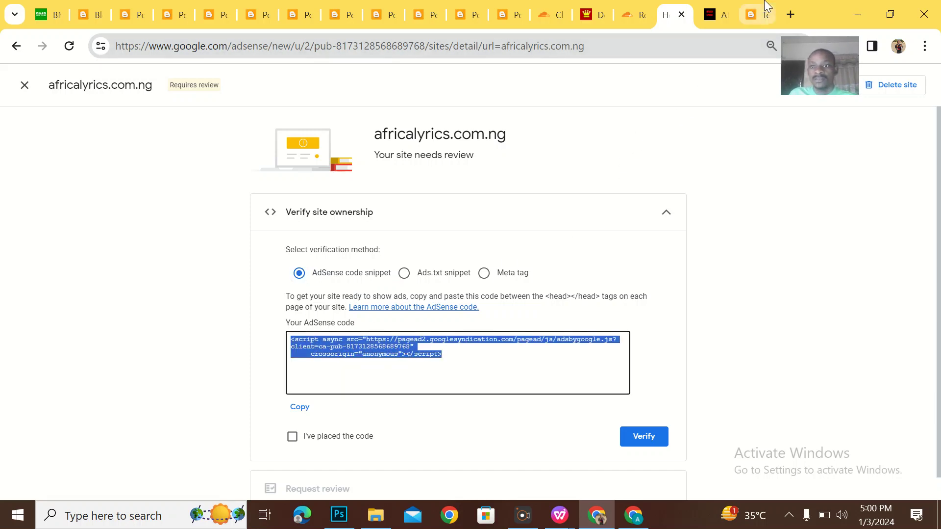
pyautogui.click(759, 15)
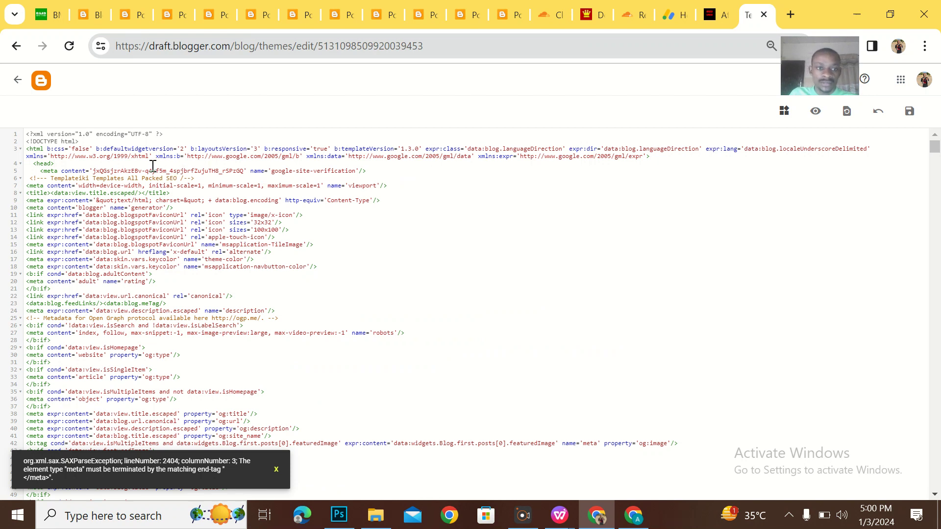
# Paste the AdSense script under <head>, save the theme, and return to AdSense.
pyautogui.hotkey('ctrl', 'v')
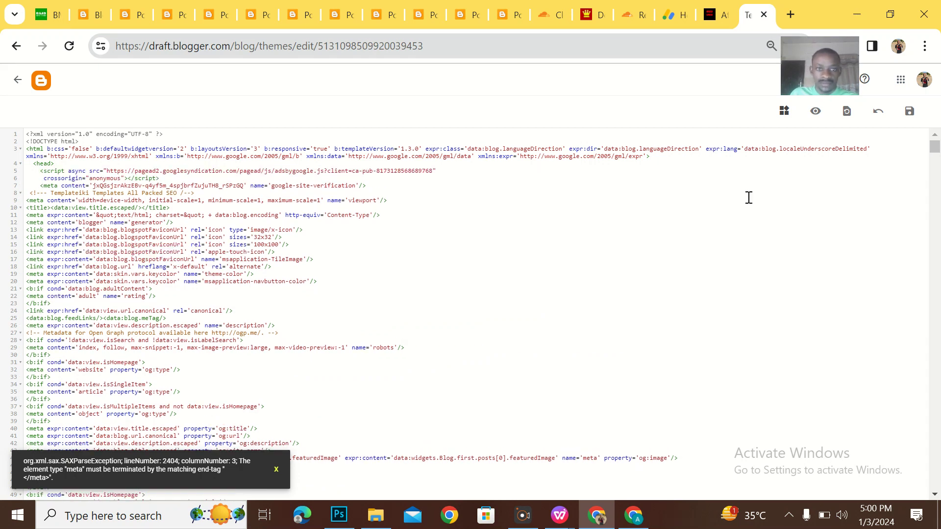
pyautogui.click(910, 111)
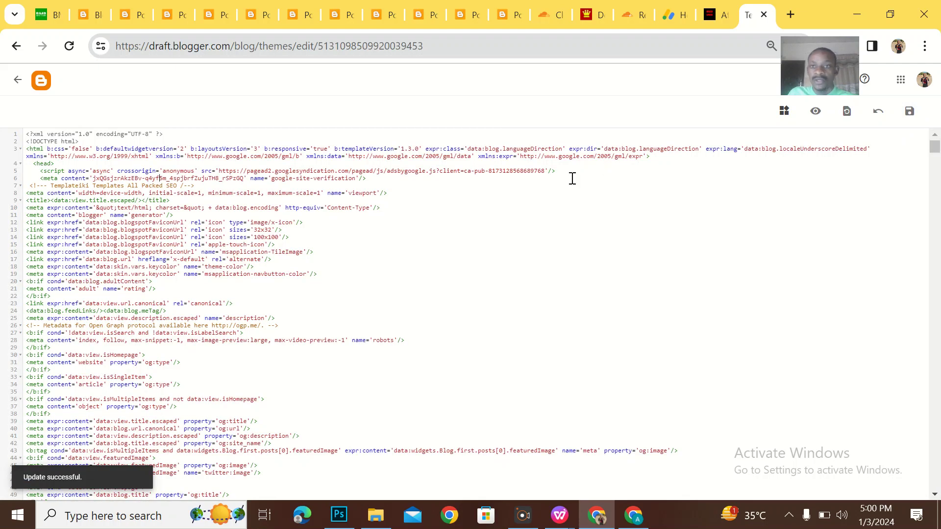
pyautogui.click(676, 7)
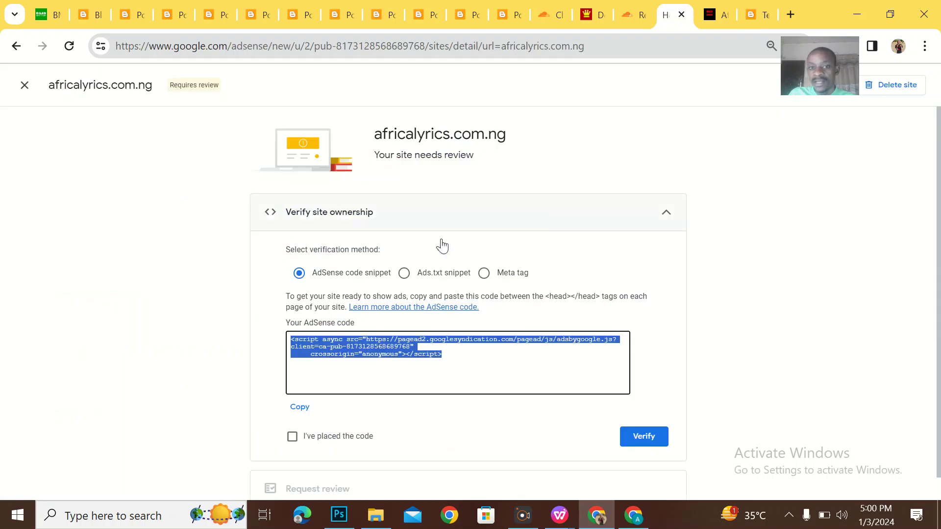
# Tick 'I've placed the code', run Verify, dismiss the 'Couldn't verify your site' message, and open Cloudflare.
pyautogui.click(309, 437)
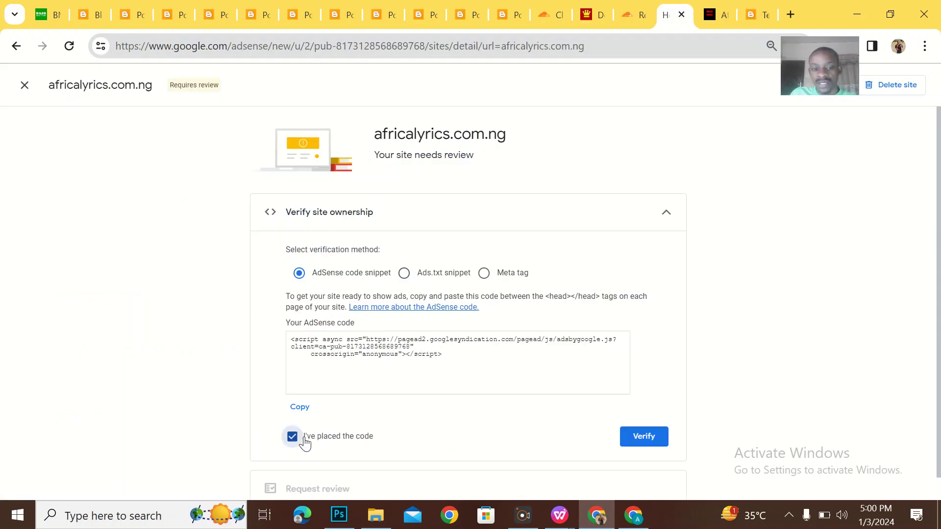
pyautogui.click(655, 437)
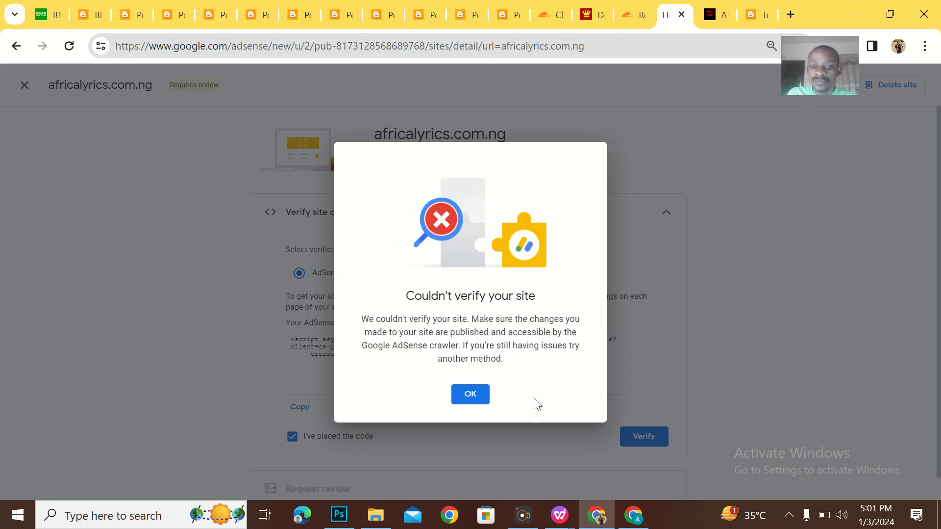
pyautogui.click(472, 397)
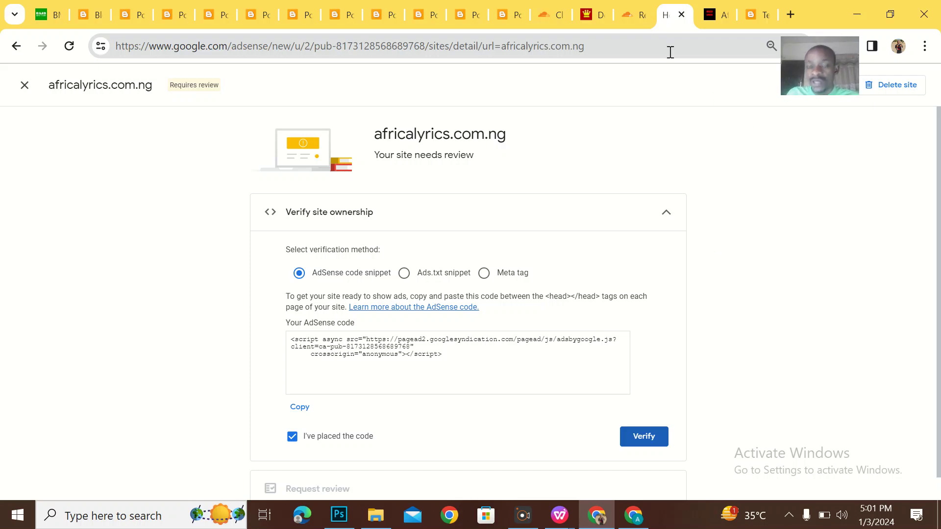
pyautogui.click(644, 2)
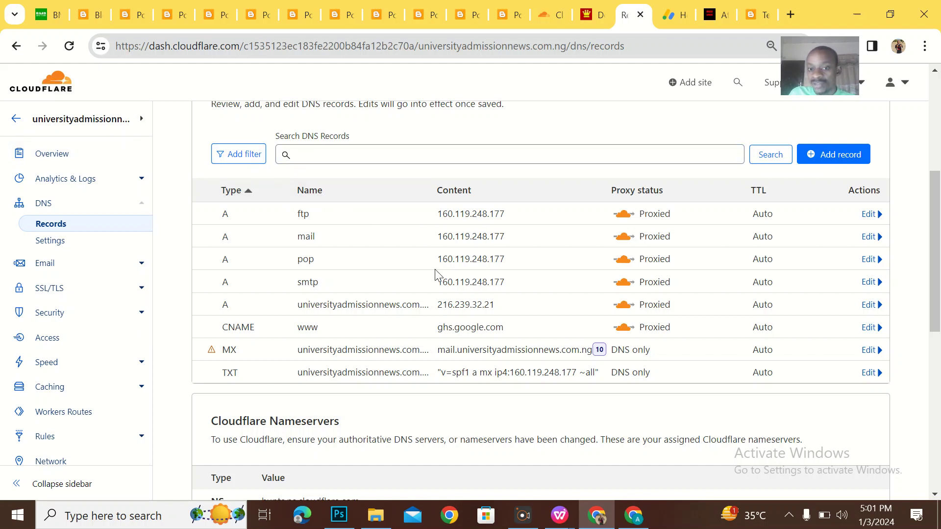
# Leave universityadmissionnews.com.ng and open DNS Records for africalyrics.com.ng in Cloudflare.
pyautogui.moveTo(681, 390); pyautogui.dragTo(491, 136)
pyautogui.click(513, 157)
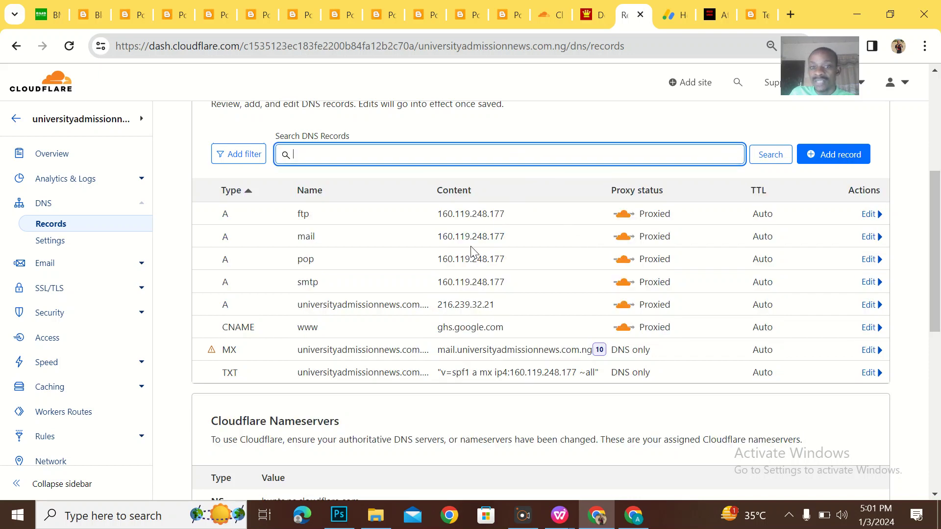
pyautogui.click(16, 120)
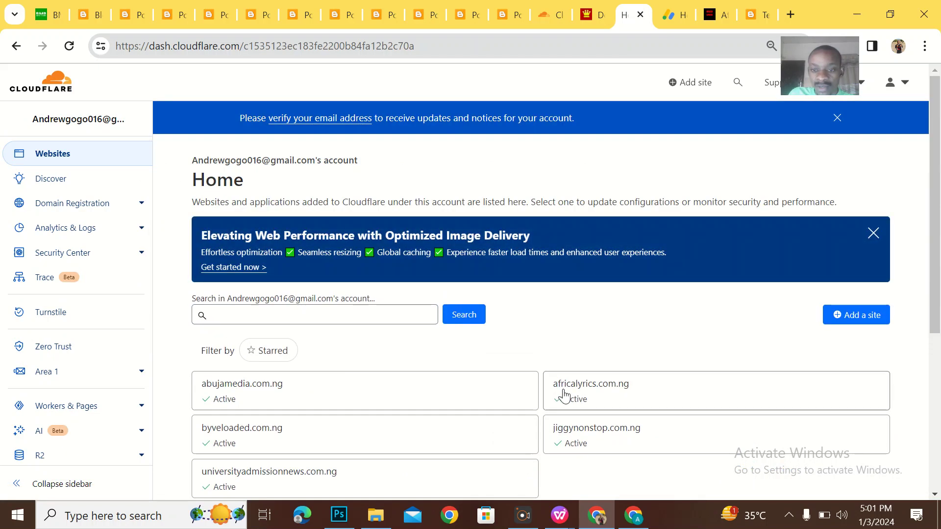
pyautogui.click(628, 397)
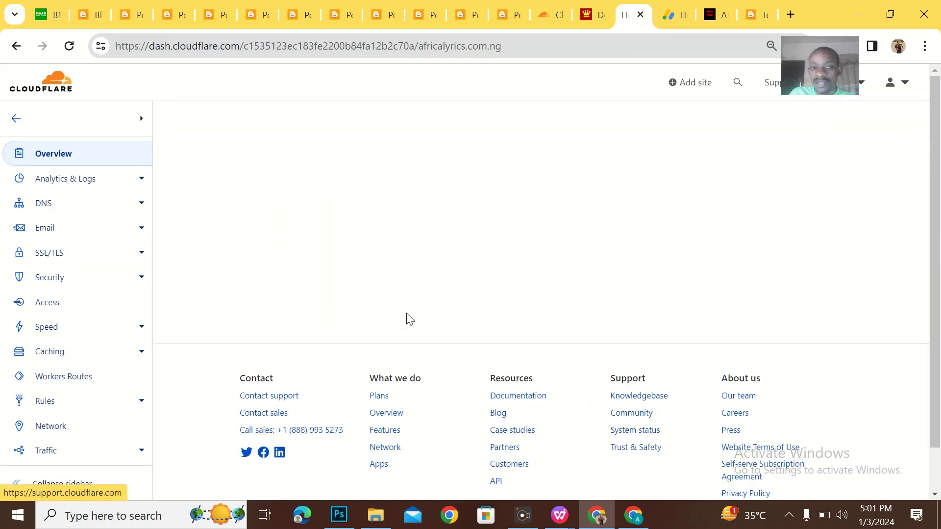
pyautogui.click(137, 206)
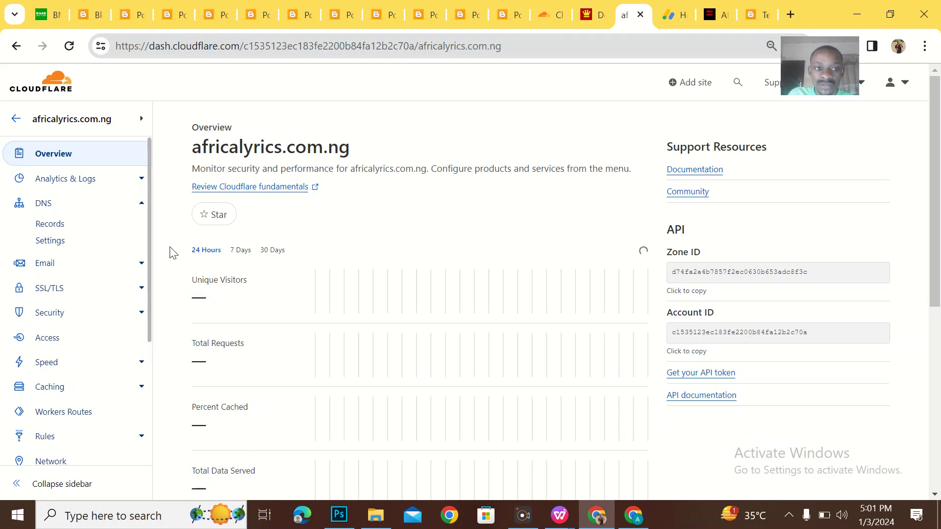
pyautogui.click(68, 225)
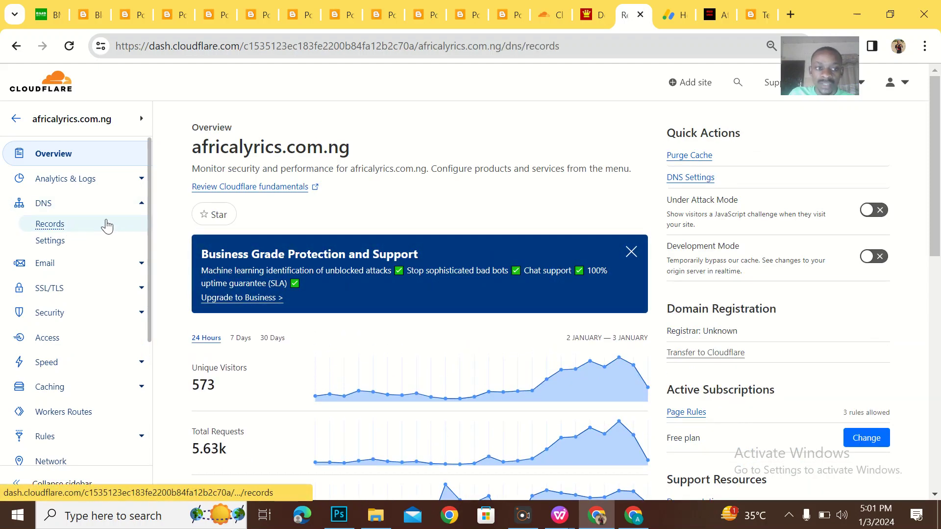
# Review the two CNAME records and one TXT record, then move to DomainKing.
pyautogui.scroll(-3, 322, 275)
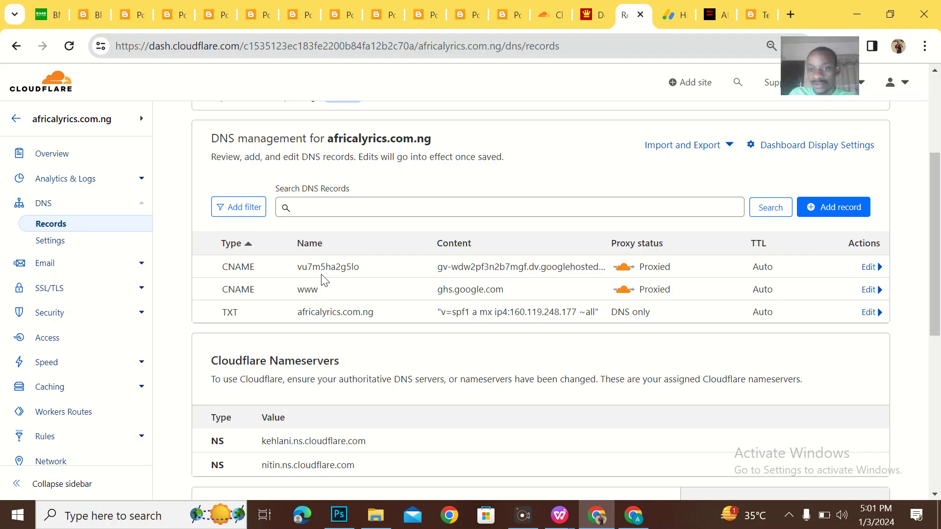
pyautogui.scroll(-1, 321, 274)
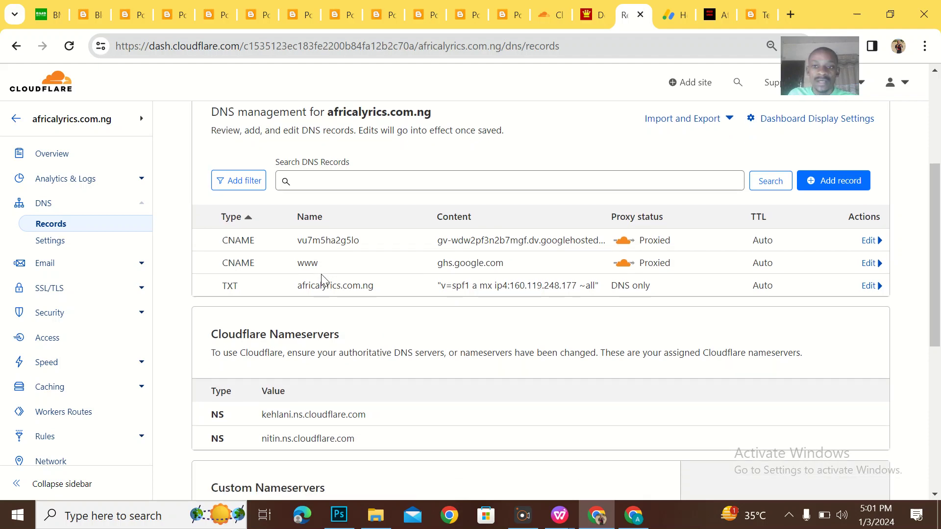
pyautogui.scroll(-1, 366, 270)
pyautogui.scroll(3, 365, 270)
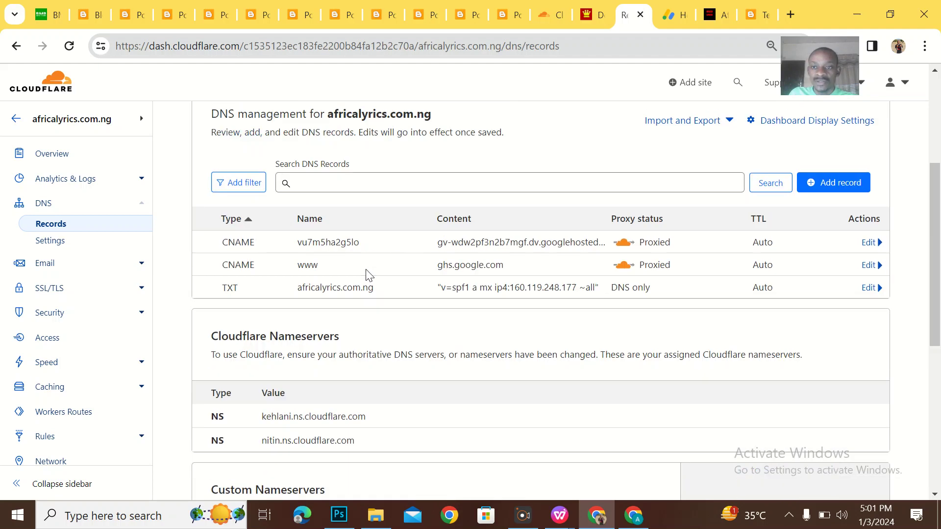
pyautogui.scroll(-2, 365, 269)
pyautogui.scroll(-3, 367, 276)
pyautogui.scroll(5, 366, 276)
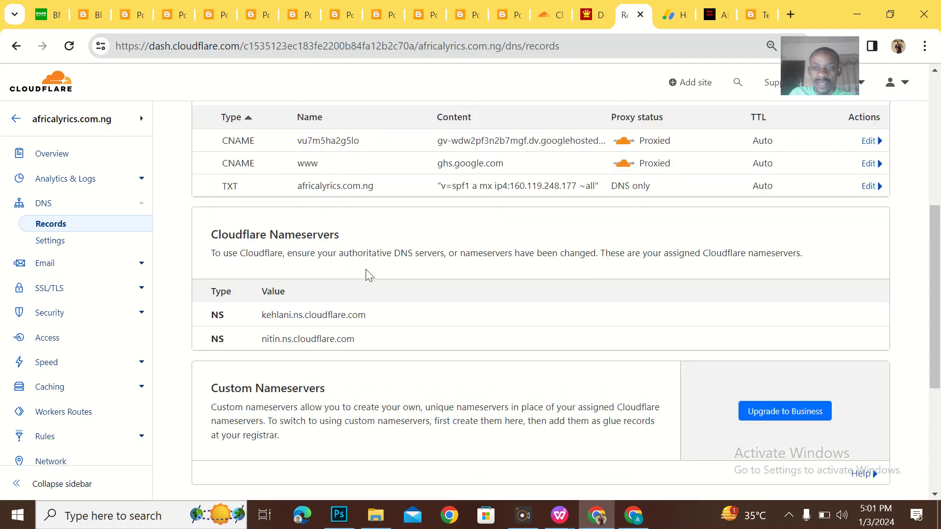
pyautogui.scroll(-3, 367, 276)
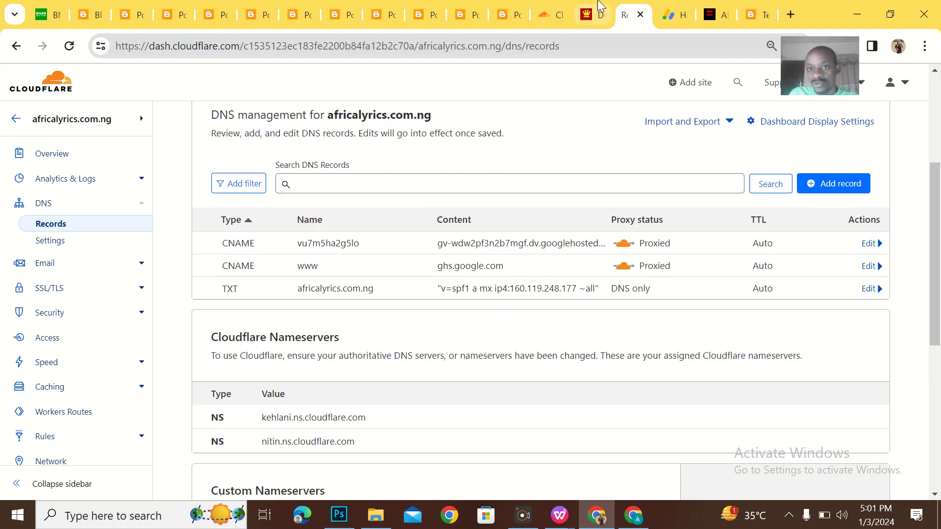
pyautogui.click(594, 13)
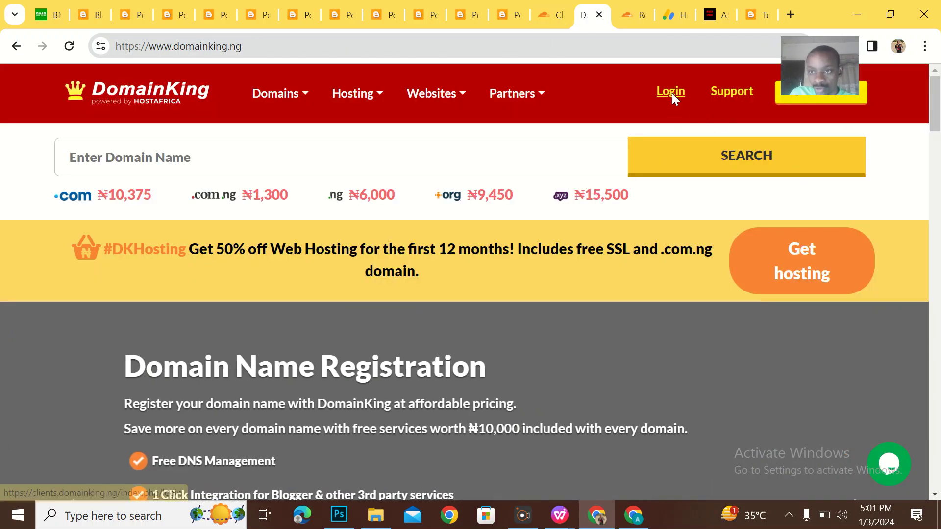
# Open the DomainKing login page and fill in the saved account's email address.
pyautogui.click(671, 93)
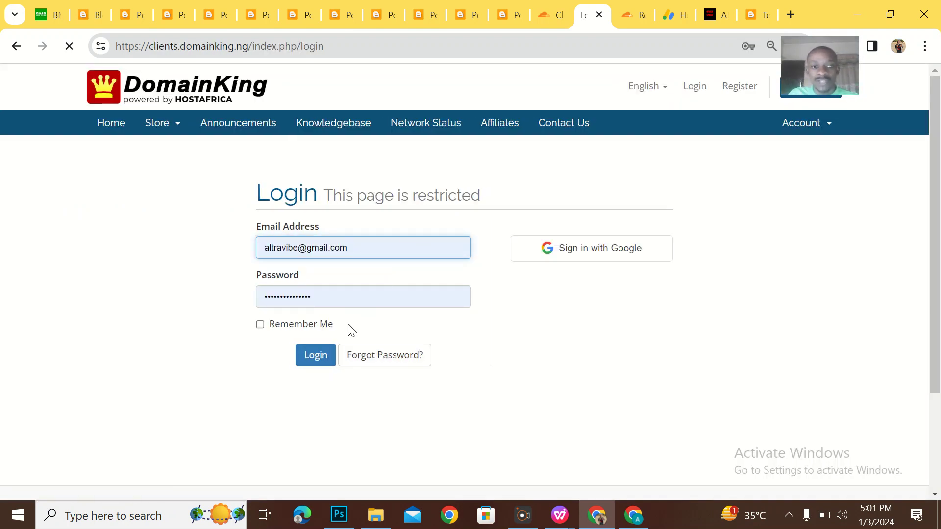
pyautogui.click(304, 248)
pyautogui.doubleClick(292, 248)
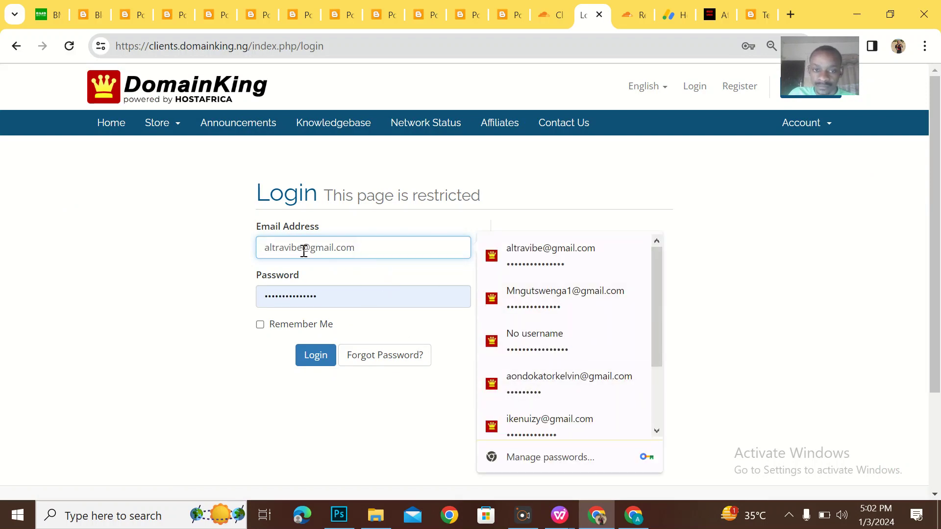
pyautogui.moveTo(376, 250); pyautogui.dragTo(255, 244)
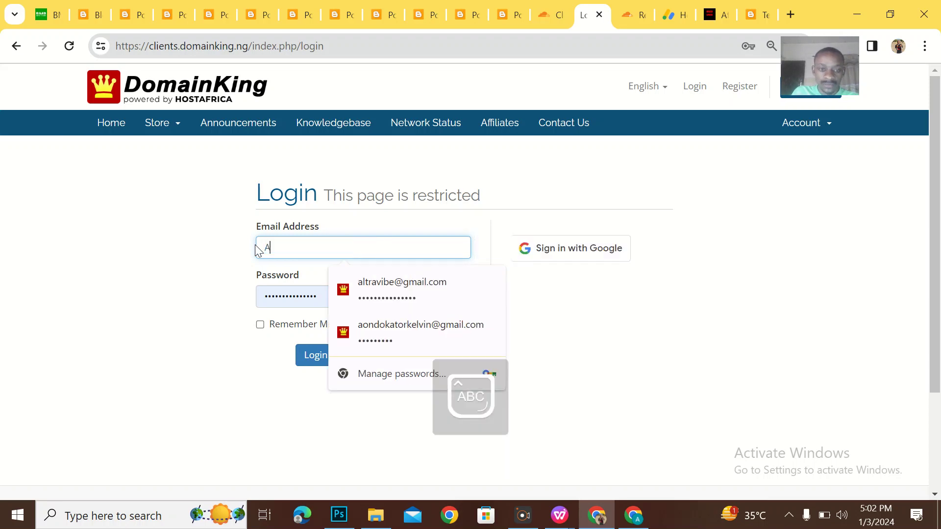
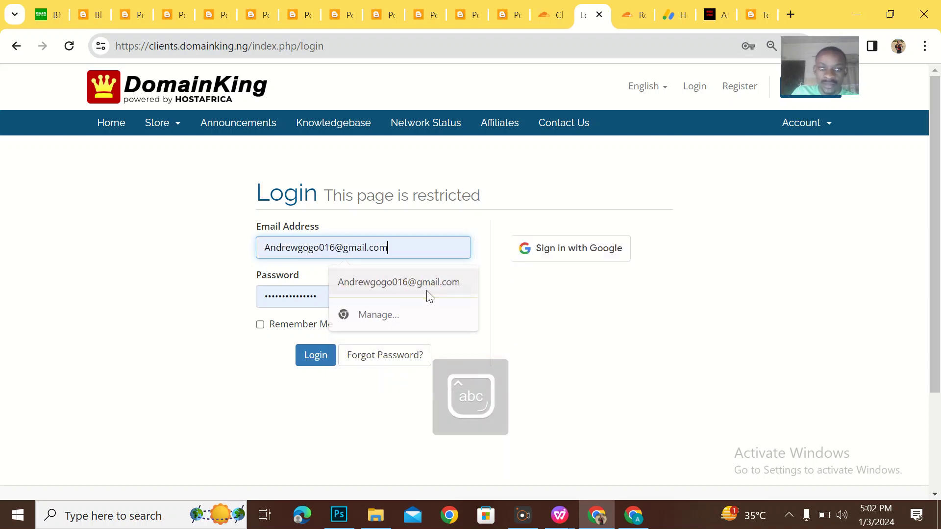
pyautogui.click(424, 288)
# Enter the account password and sign in to the client area.
pyautogui.doubleClick(269, 296)
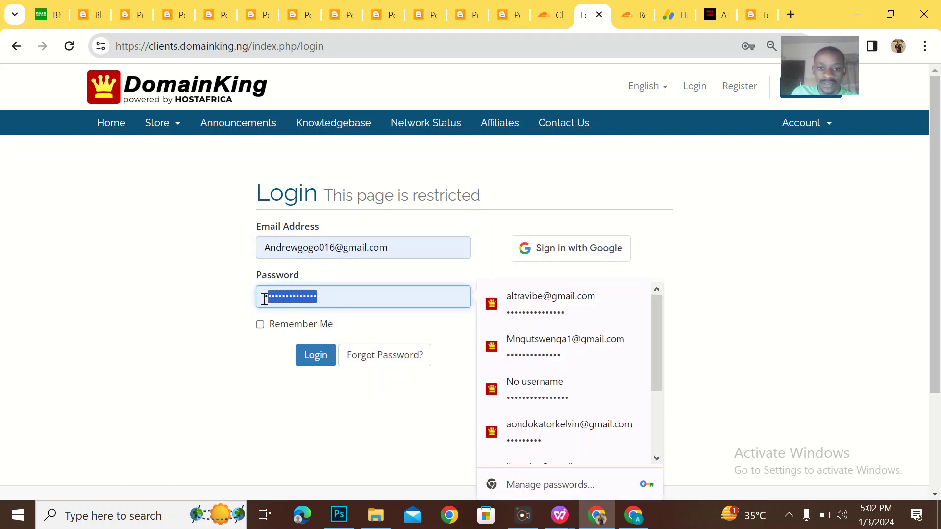
pyautogui.write('•••••')
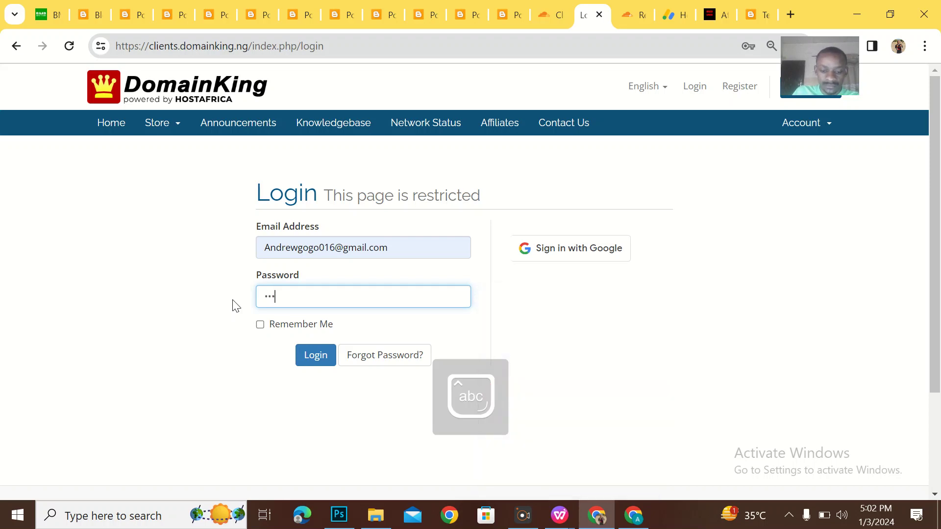
pyautogui.write('••')
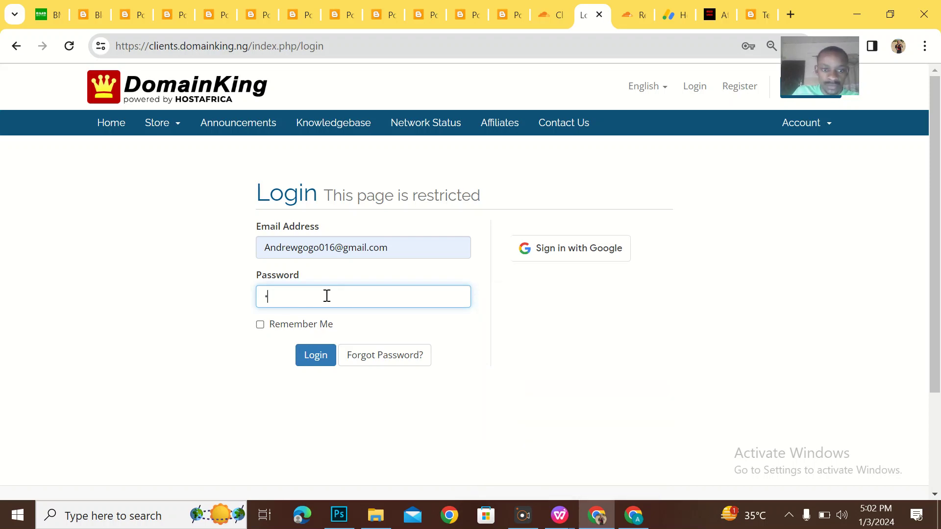
pyautogui.press('BackSpace')
pyautogui.write('•')
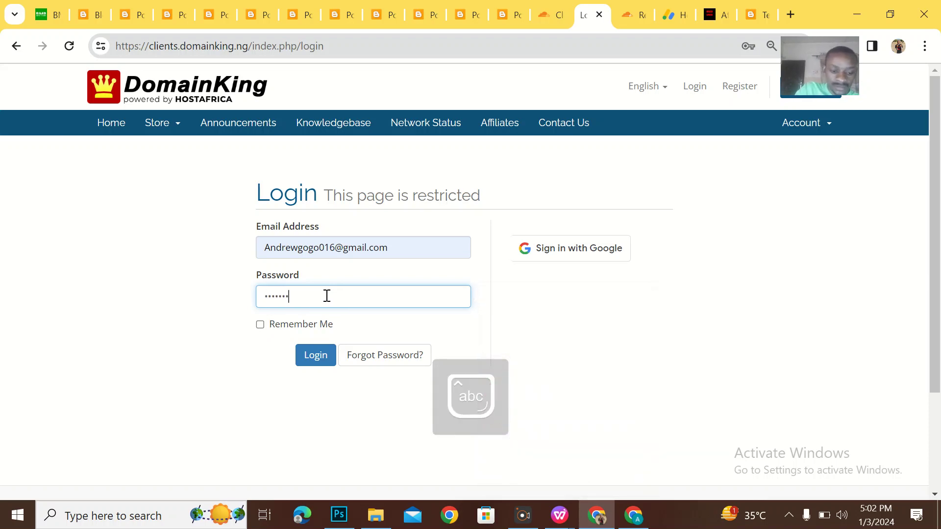
pyautogui.click(318, 356)
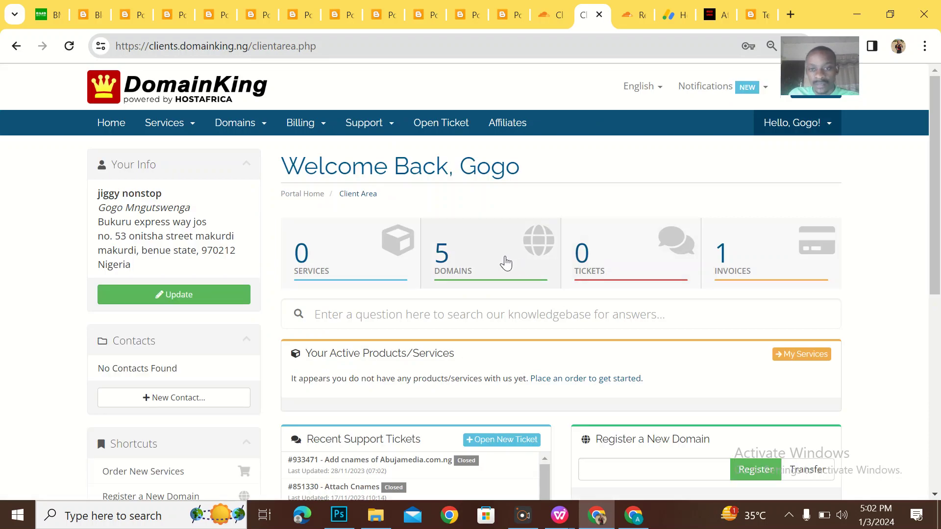
# Choose Manage Domain for africalyrics.com.ng from the My Domains list.
pyautogui.click(495, 257)
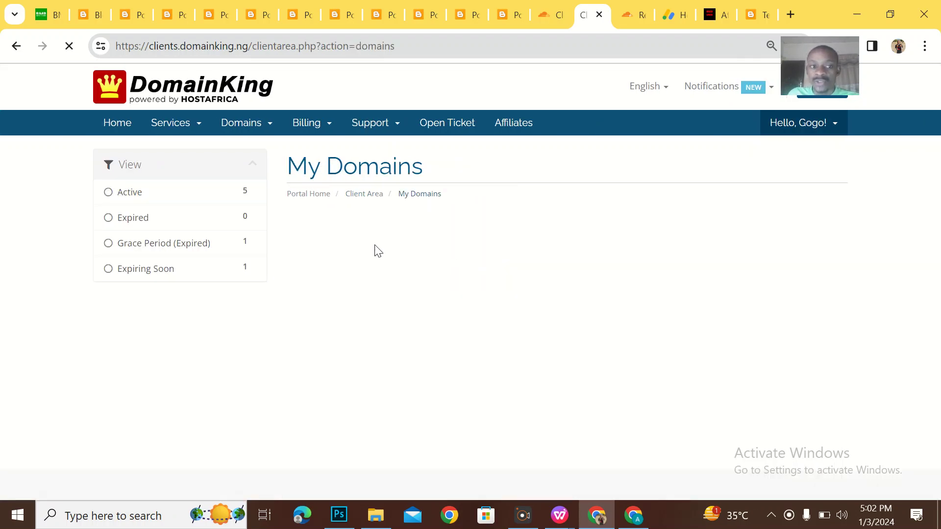
pyautogui.scroll(-2, 461, 307)
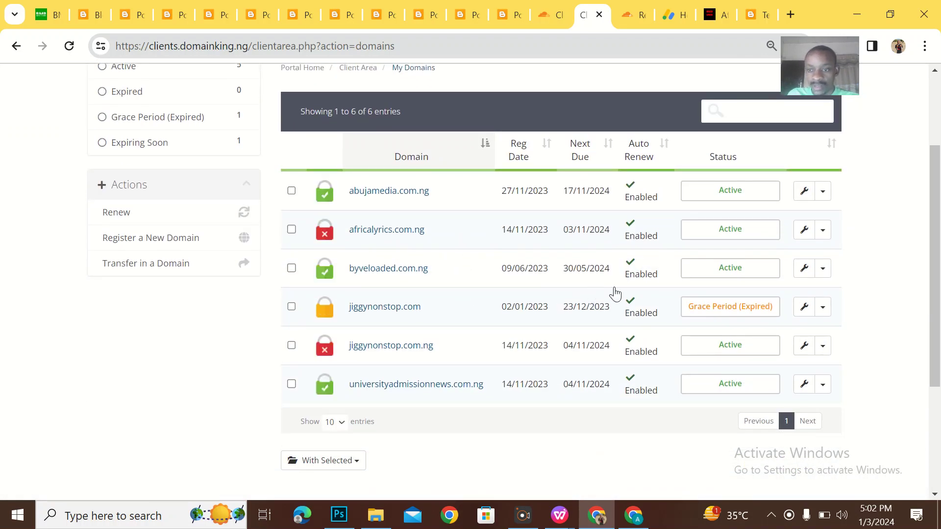
pyautogui.scroll(1, 616, 293)
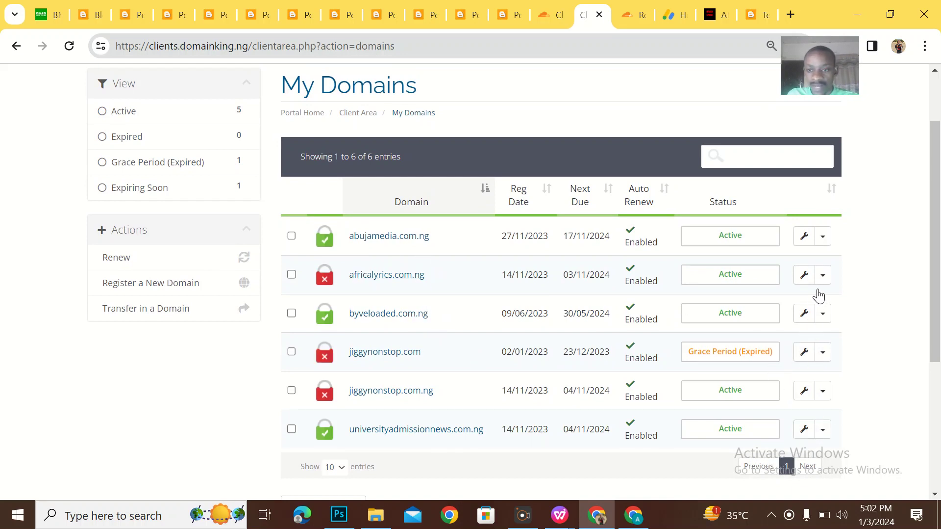
pyautogui.click(805, 276)
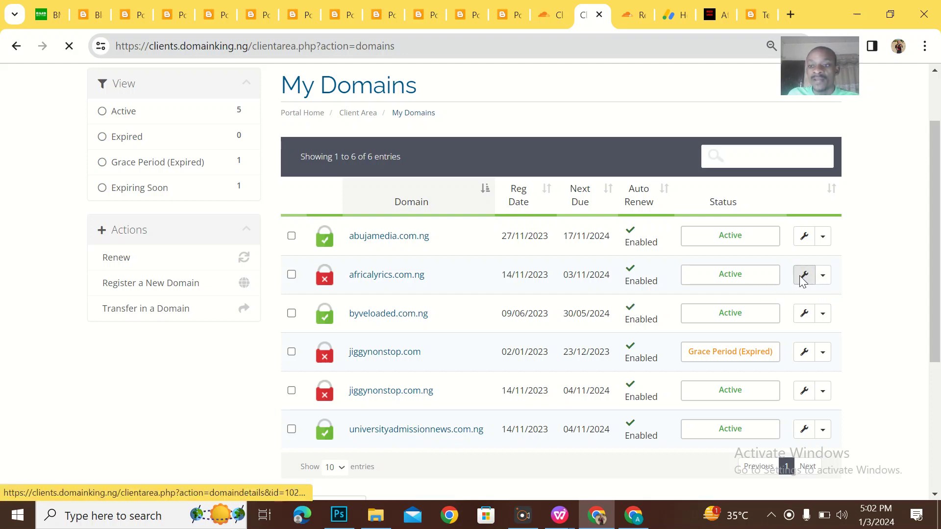
pyautogui.click(824, 275)
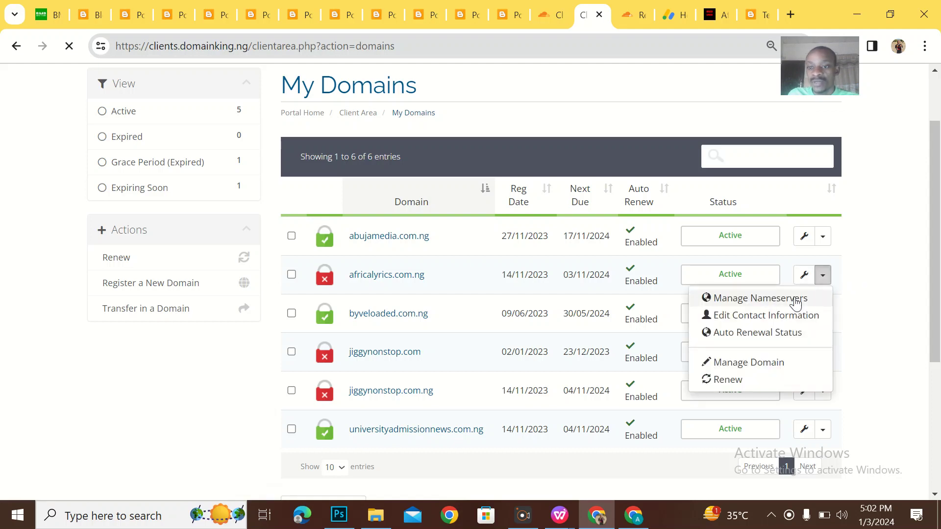
pyautogui.click(742, 363)
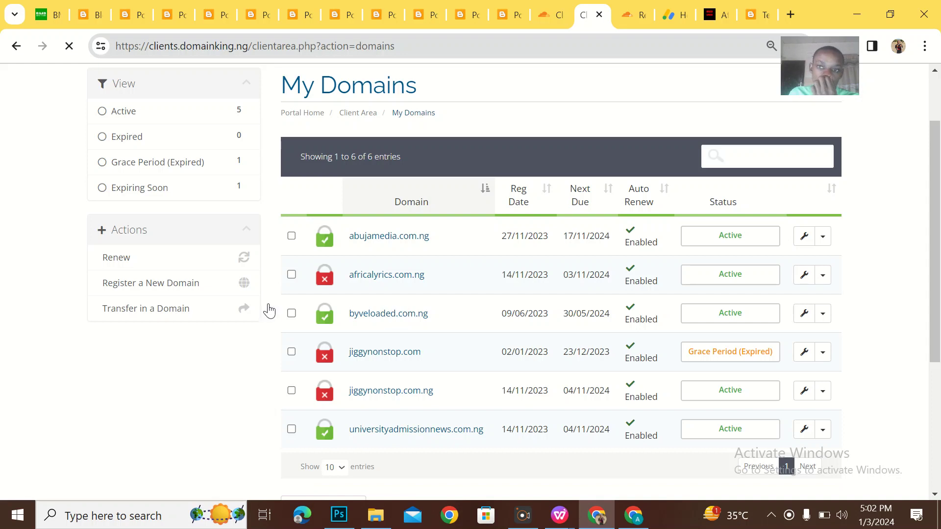
pyautogui.scroll(-2, 222, 301)
pyautogui.scroll(4, 222, 301)
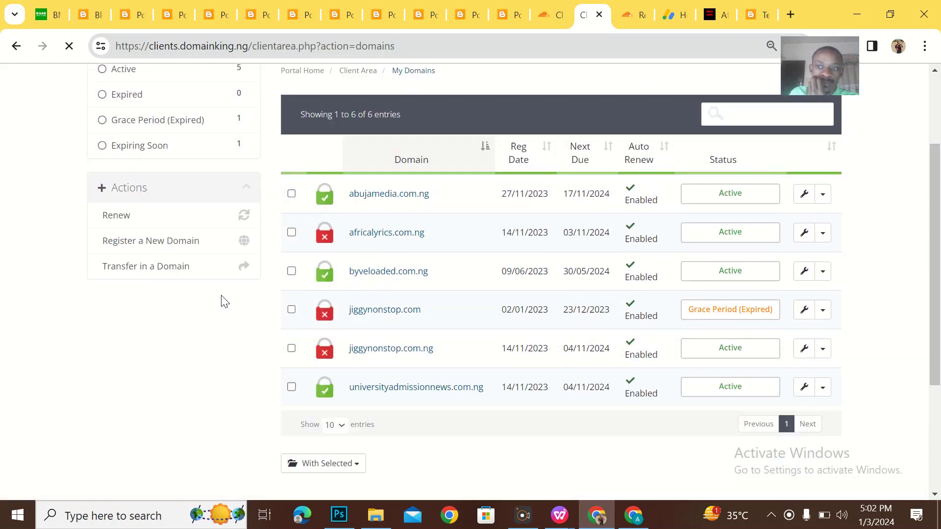
pyautogui.scroll(-2, 480, 261)
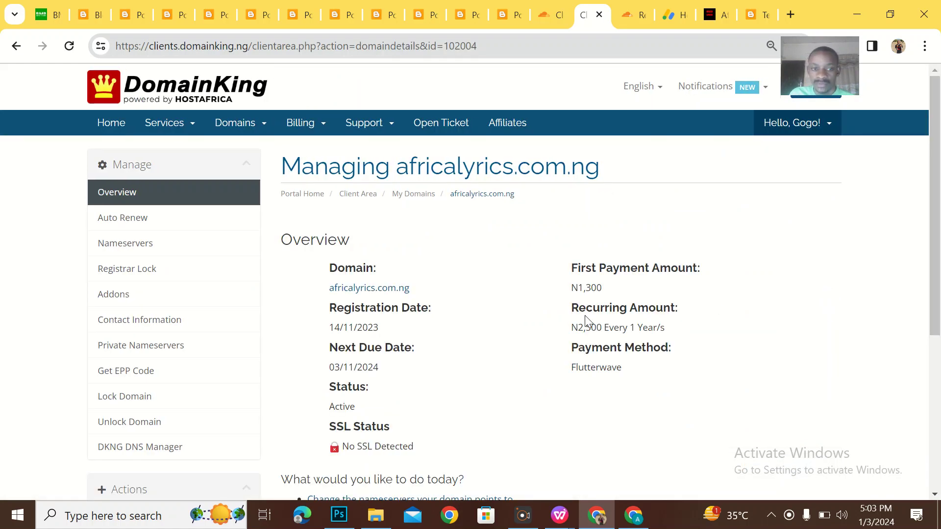
# Open DomainKing's DNS Management Console for africalyrics.com.ng and scroll to its A, MX and CNAME records.
pyautogui.scroll(-1, 584, 315)
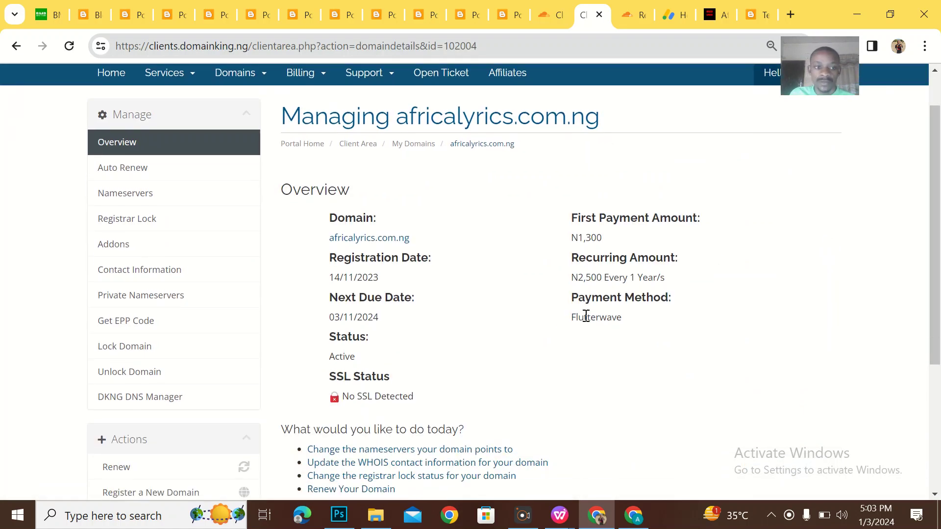
pyautogui.click(152, 399)
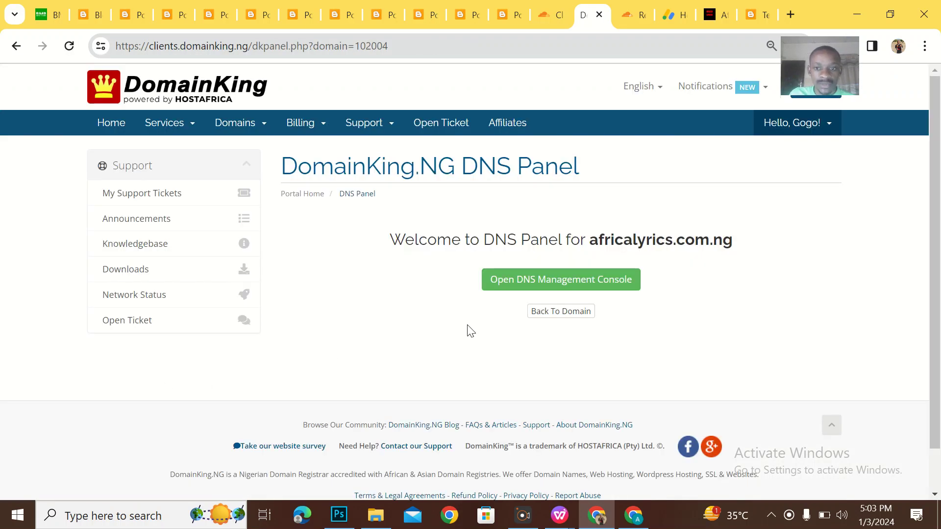
pyautogui.click(549, 281)
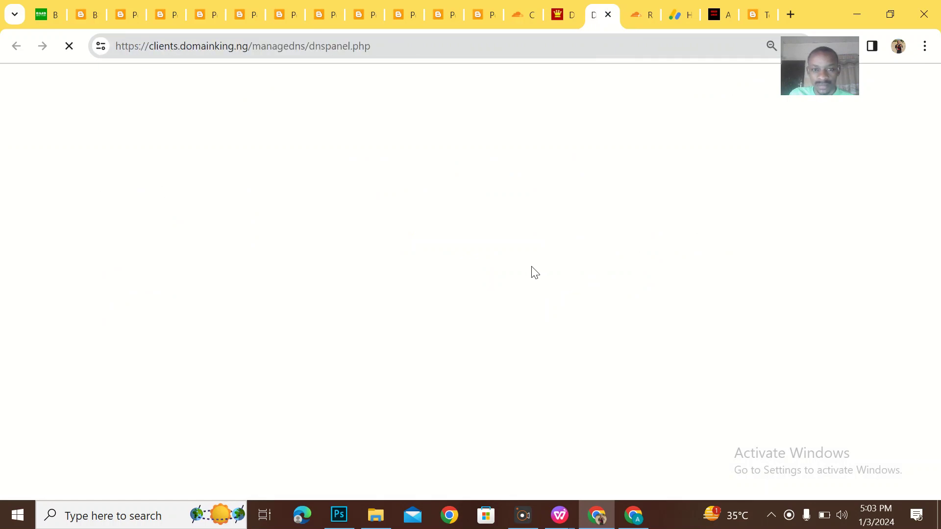
pyautogui.scroll(-4, 531, 266)
pyautogui.scroll(-2, 532, 272)
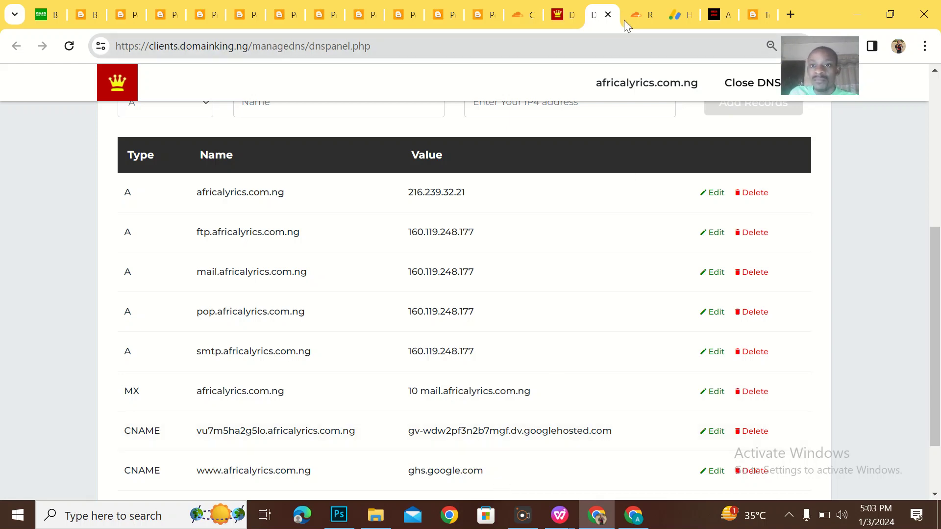
# In Cloudflare's africalyrics.com.ng DNS, add the A, MX and TXT records copied from DomainKing.
pyautogui.click(646, 14)
pyautogui.click(838, 183)
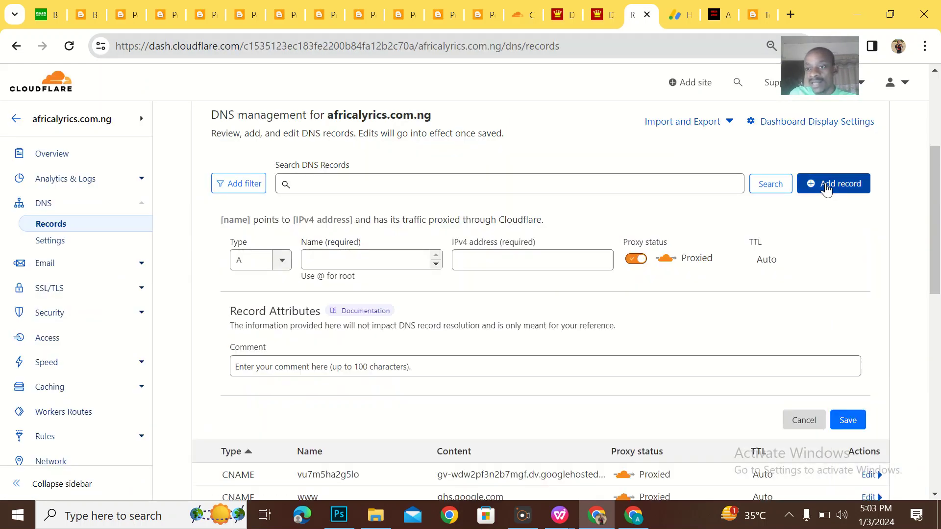
pyautogui.click(371, 254)
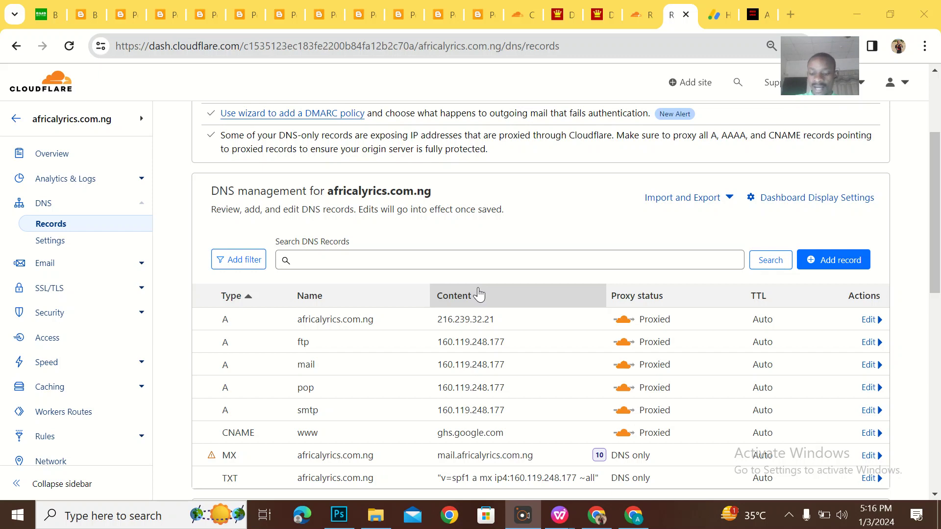
pyautogui.press('XF86MonBrightnessUp')
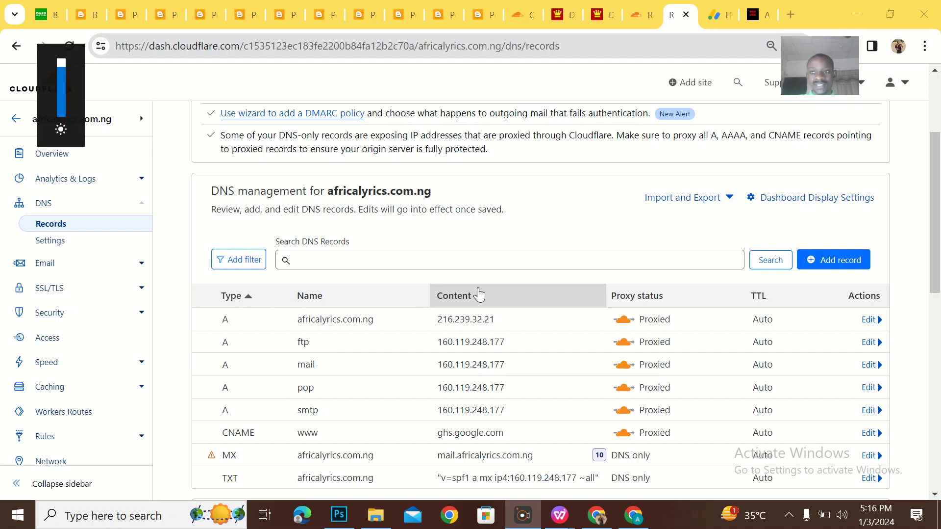
pyautogui.scroll(-1, 472, 309)
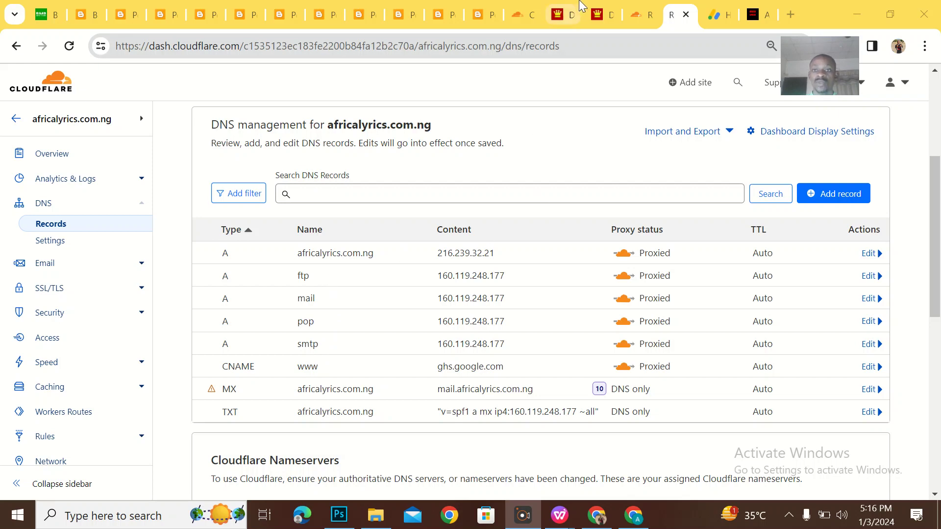
# Check the DomainKing records list, then return to the Cloudflare account Home listing all sites.
pyautogui.click(604, 5)
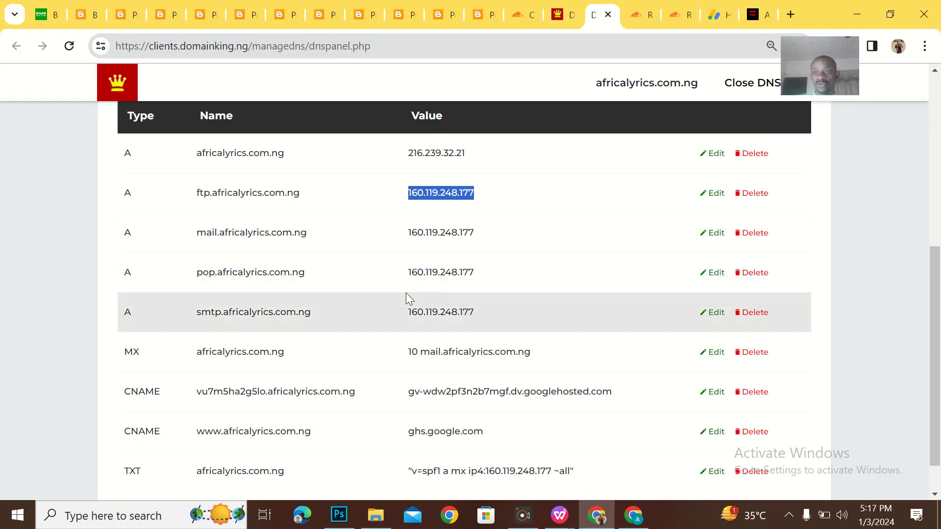
pyautogui.scroll(-1, 405, 293)
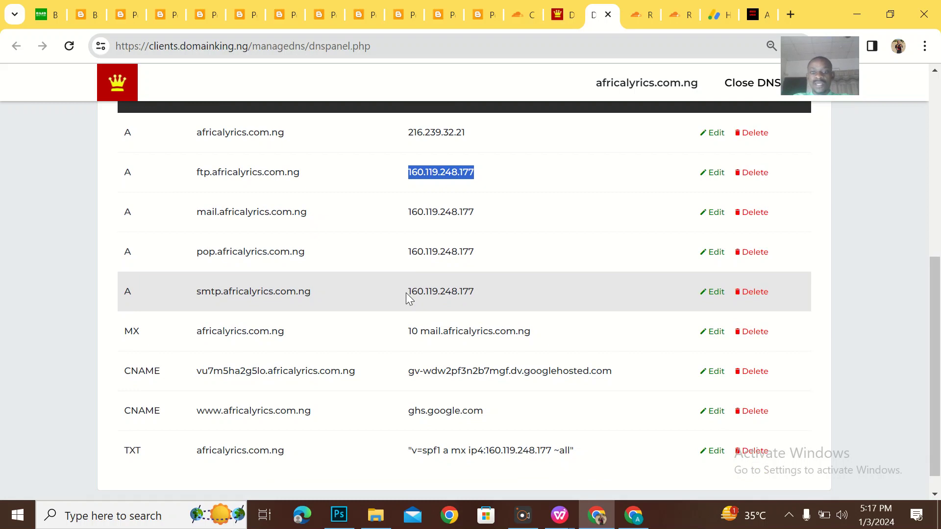
pyautogui.click(638, 5)
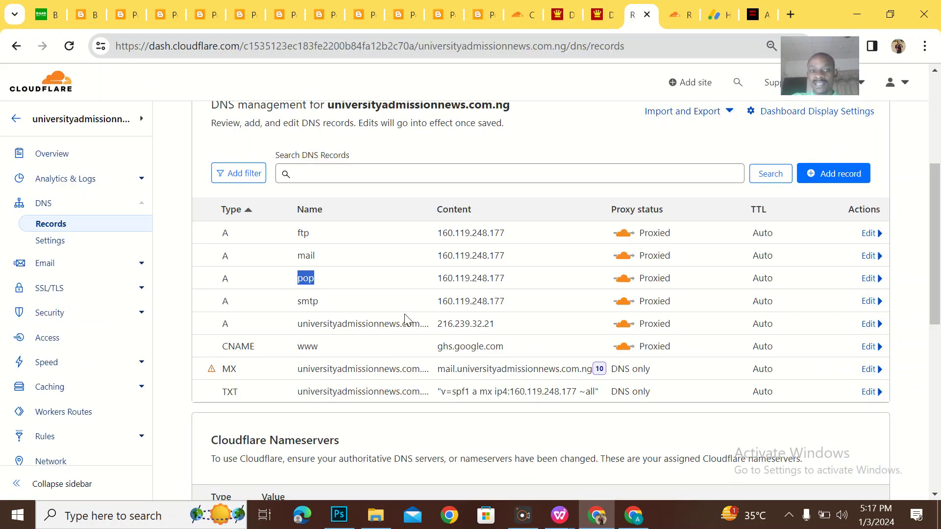
pyautogui.click(17, 120)
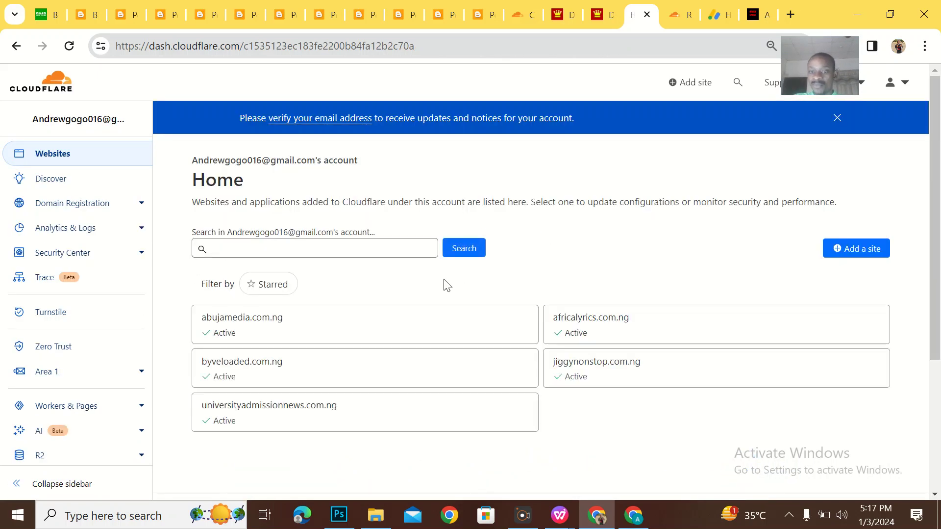
# Review the copied africalyrics.com.ng DNS records in Cloudflare, then view the live site.
pyautogui.scroll(-2, 457, 343)
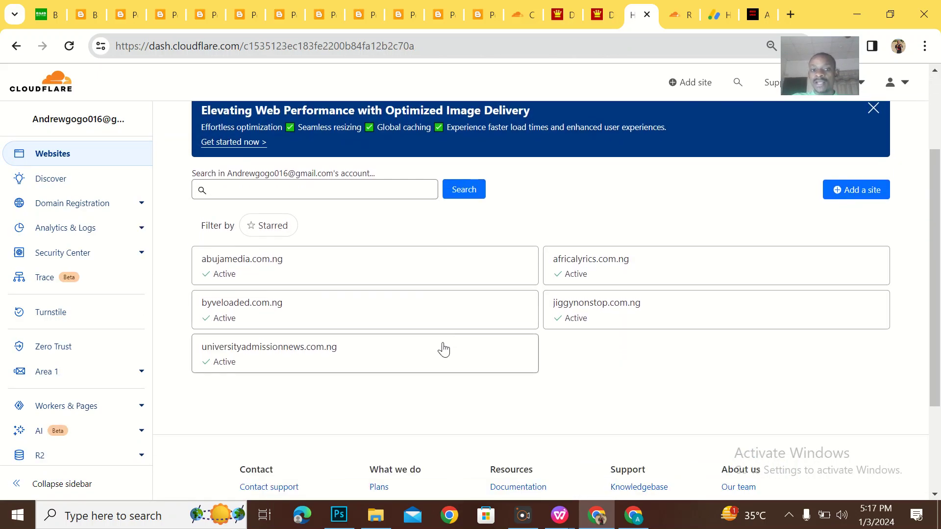
pyautogui.click(673, 6)
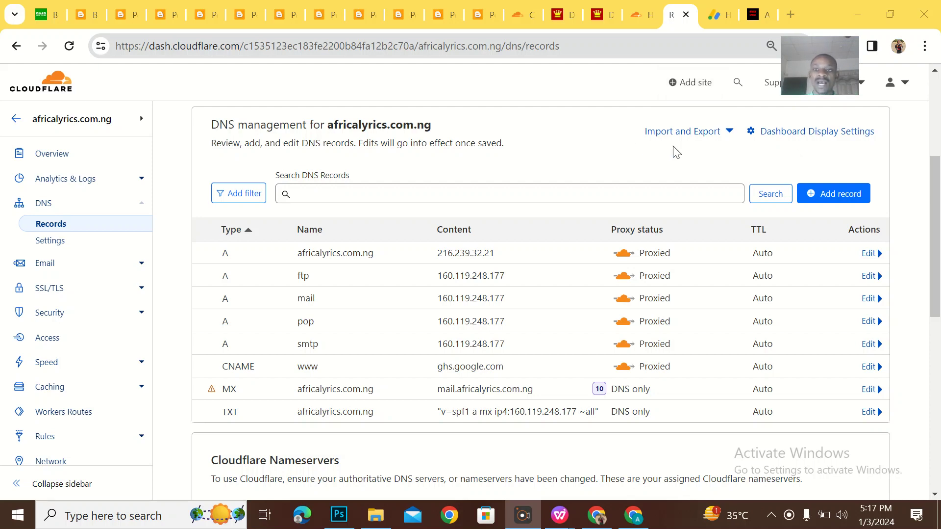
pyautogui.click(762, 18)
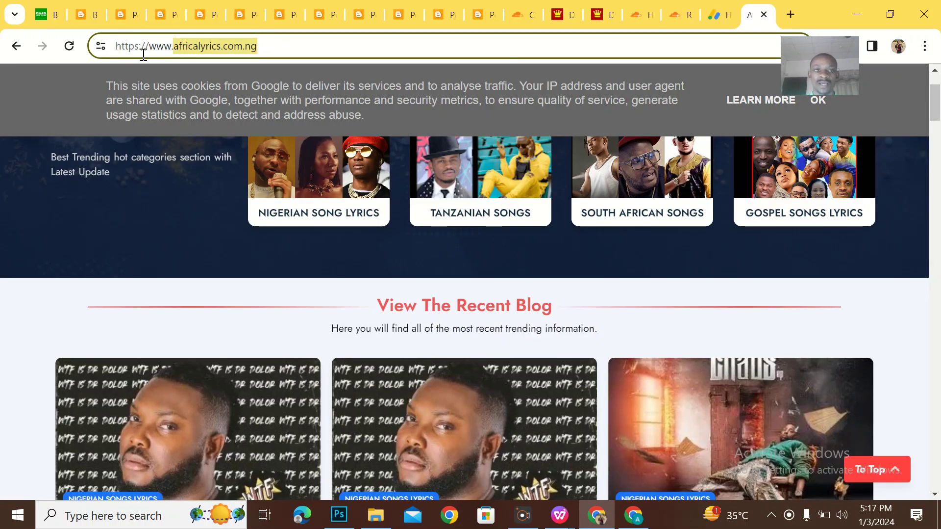
pyautogui.click(69, 46)
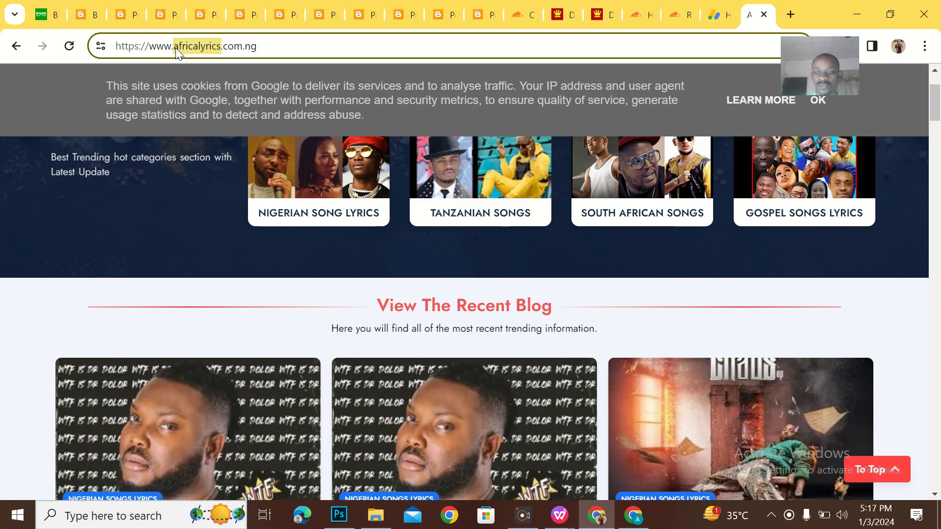
pyautogui.click(176, 48)
pyautogui.press('BackSpace')
pyautogui.press('BackSpace')
pyautogui.press('BackSpace')
pyautogui.press('BackSpace')
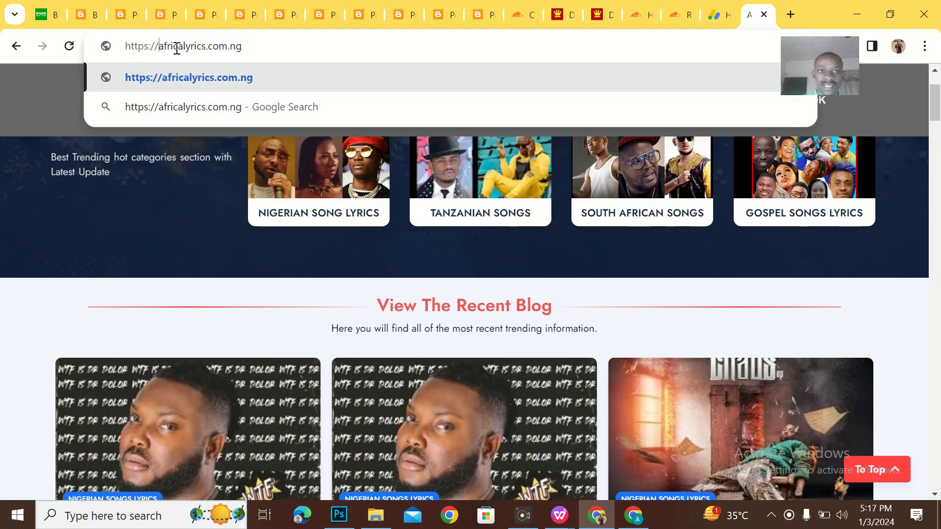
pyautogui.press('Return')
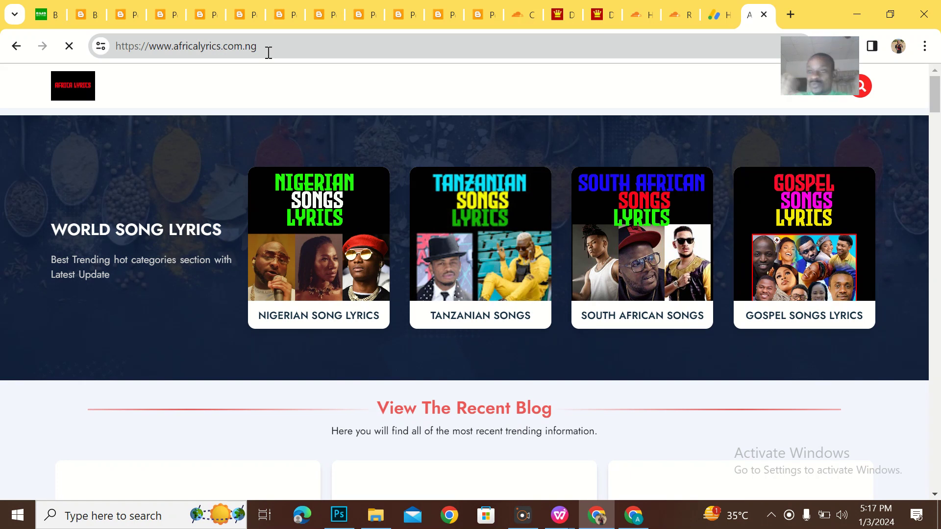
pyautogui.click(721, 6)
# Verify africalyrics.com.ng ownership in AdSense, continue past the confirmation, and request review.
pyautogui.click(649, 437)
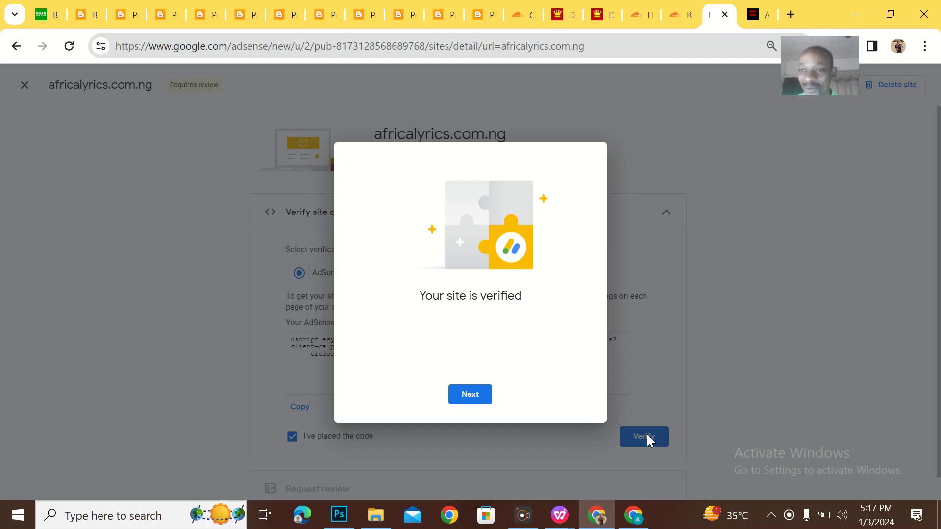
pyautogui.click(484, 398)
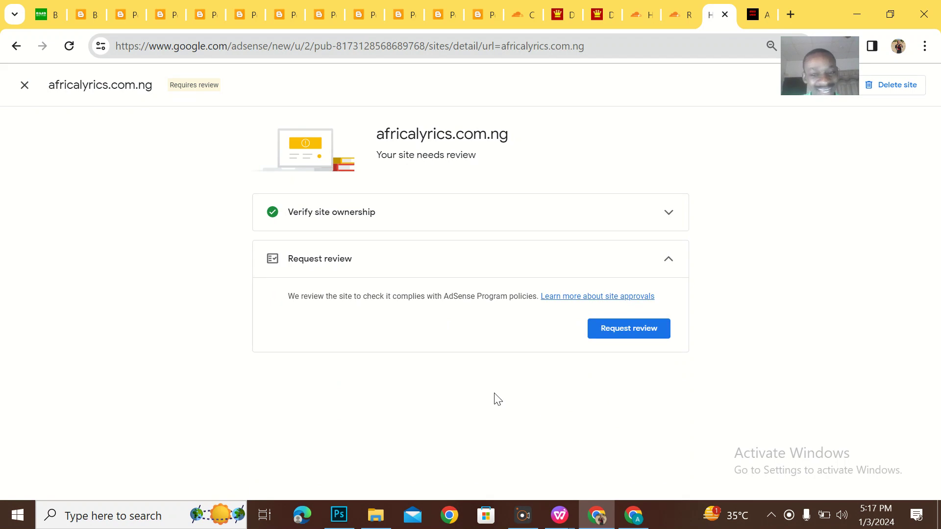
pyautogui.click(616, 335)
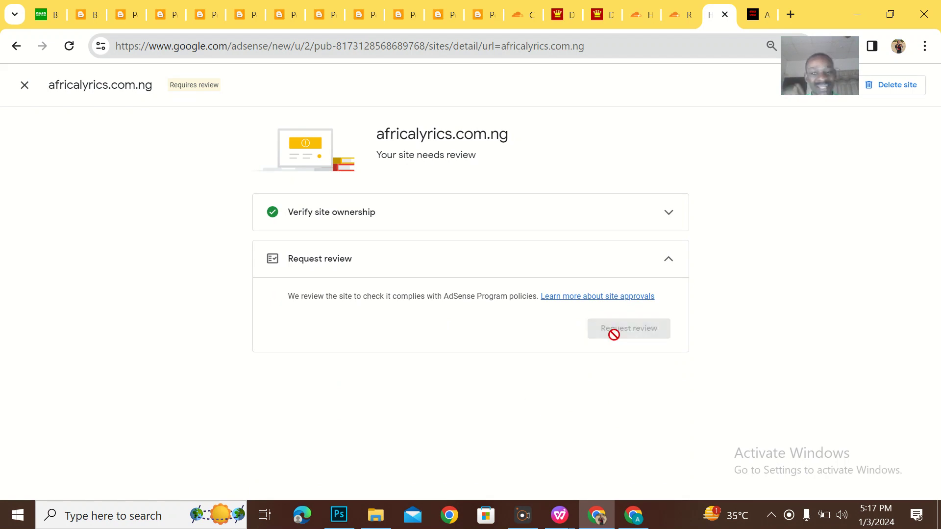